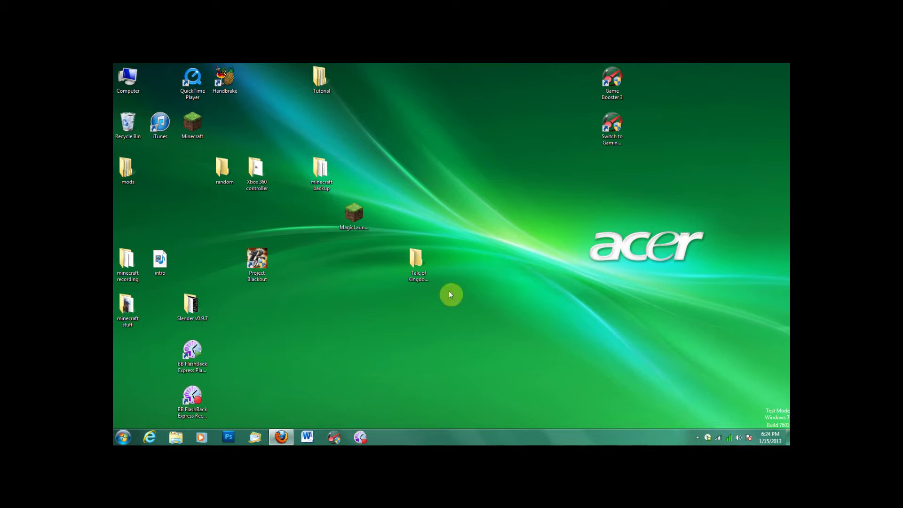
Step: Restore the minimized Firefox window showing the Minecraft Forge 1.4.7 download page
mouse_move(283, 440)
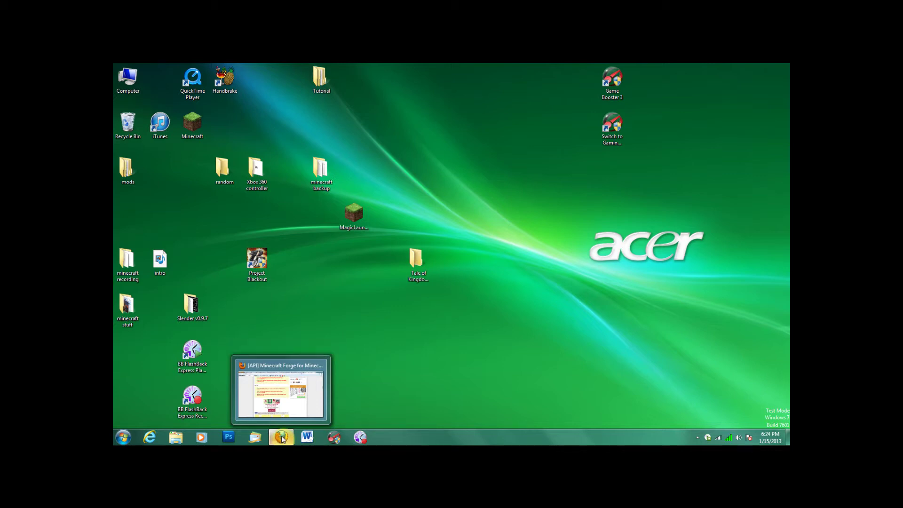
Step: Switch to the Magic Launcher 1.0.0 forum tab after pointing out the MagicLauncher file on the desktop
click(284, 440)
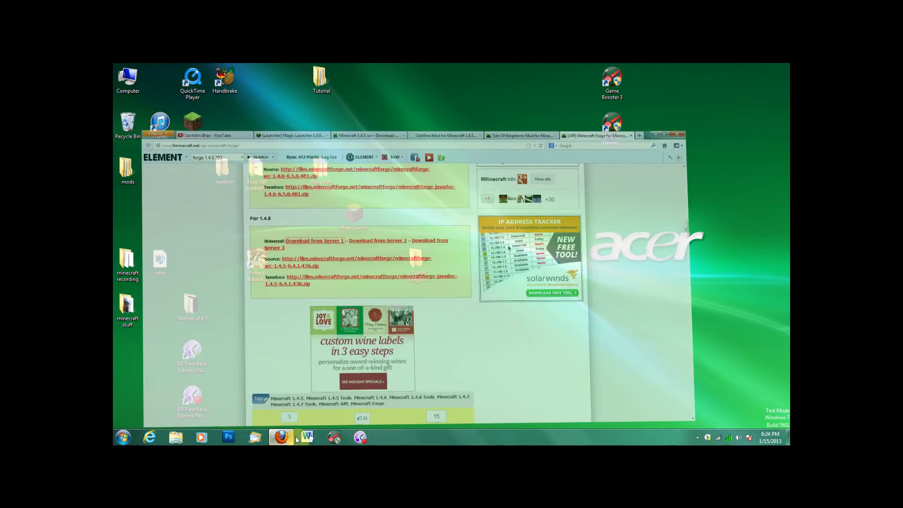
click(282, 70)
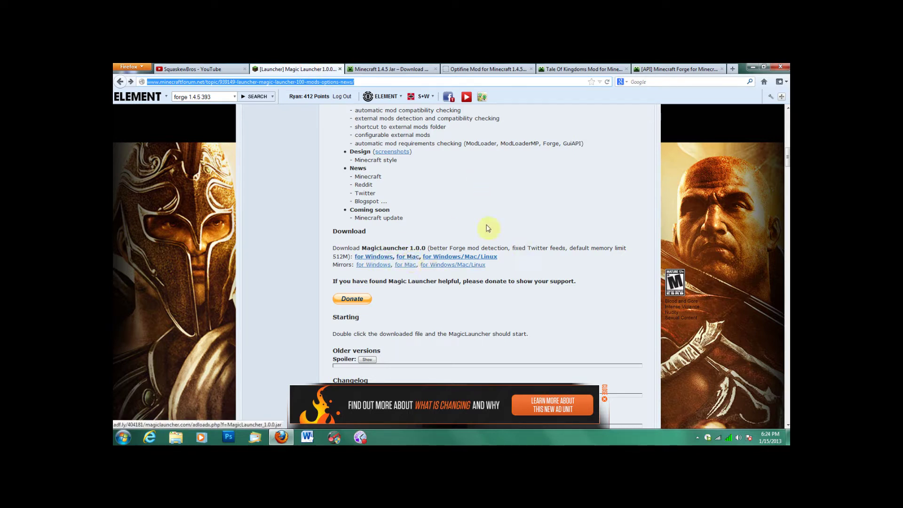
click(752, 68)
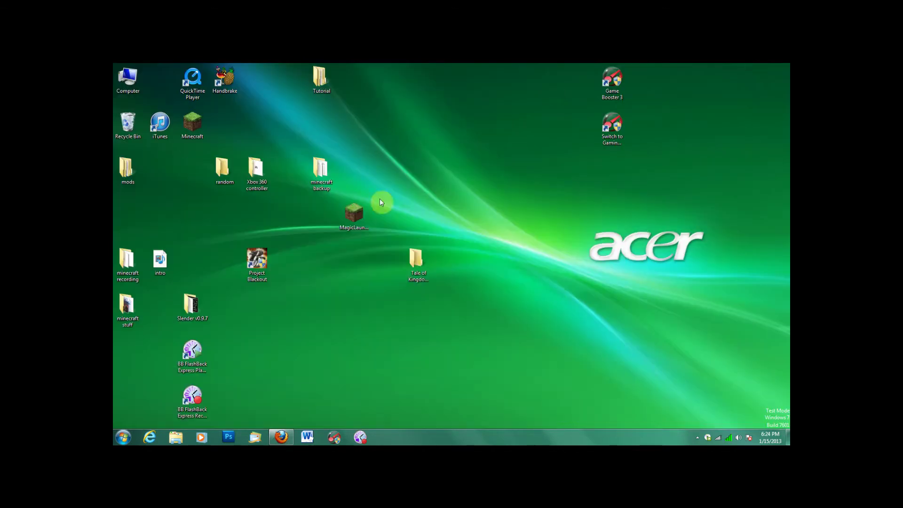
click(359, 213)
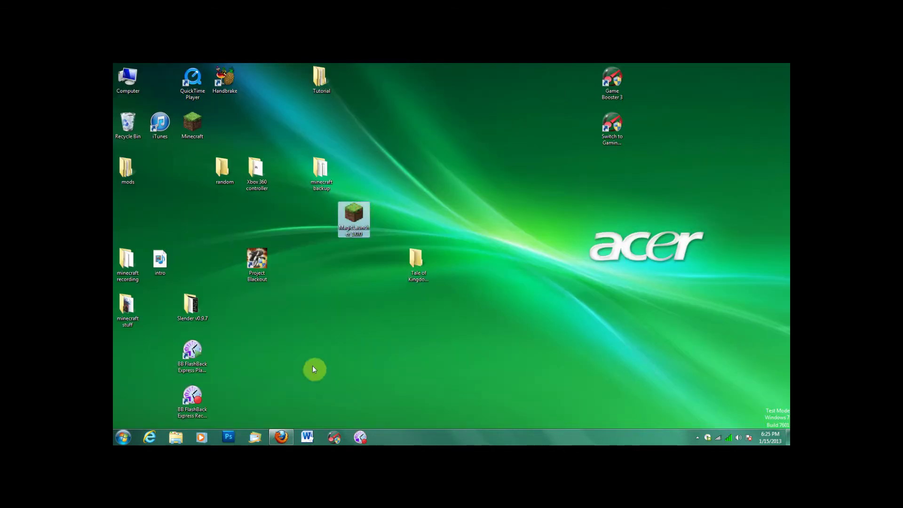
click(283, 437)
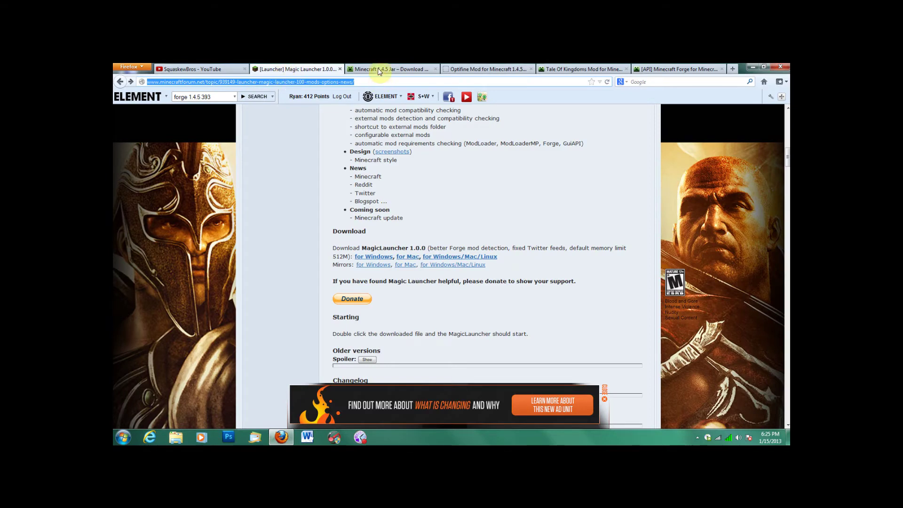
Step: Download the minecraft.jar client from the Minecraft 1.4.5 Jar page
click(377, 69)
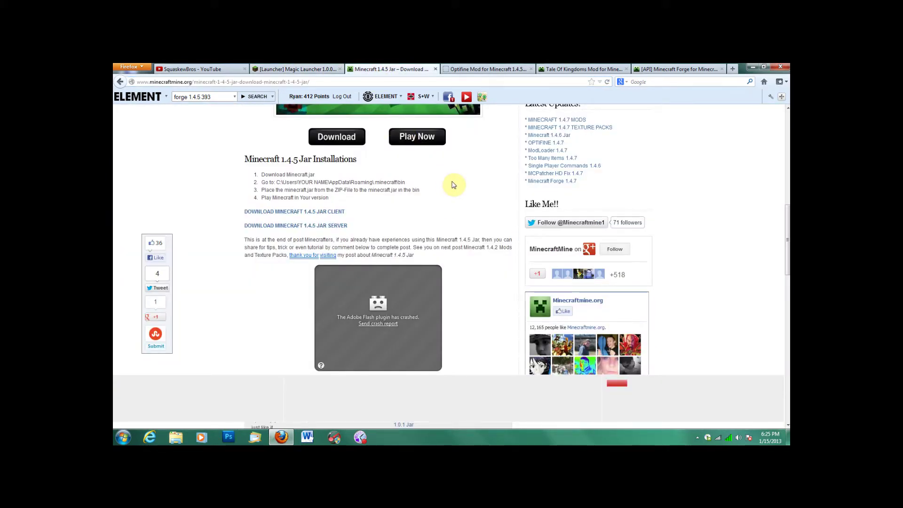
click(292, 211)
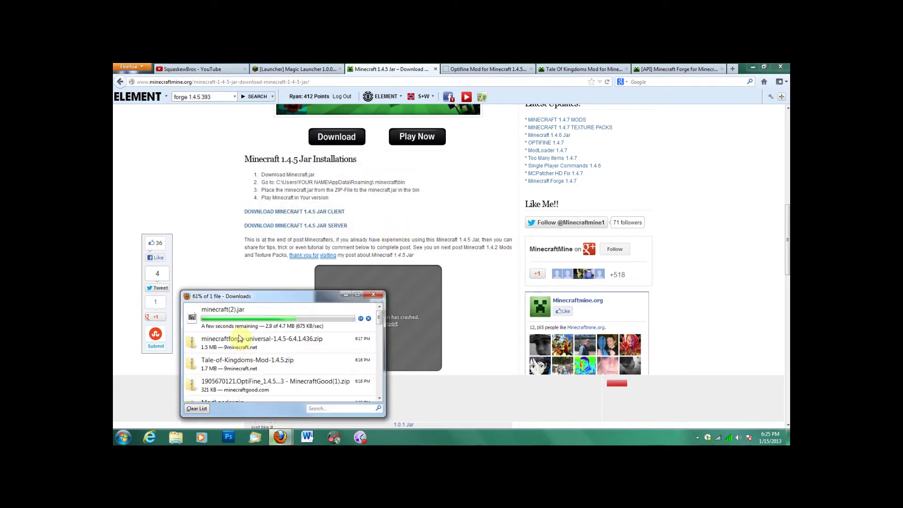
Step: Check the jars in %appdata%\.minecraft\bin, then close Explorer and the Downloads list
click(753, 66)
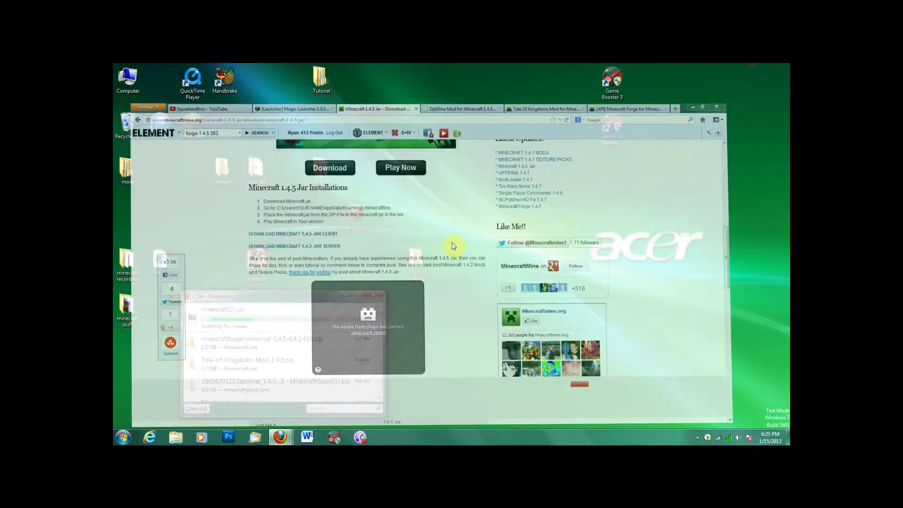
click(123, 437)
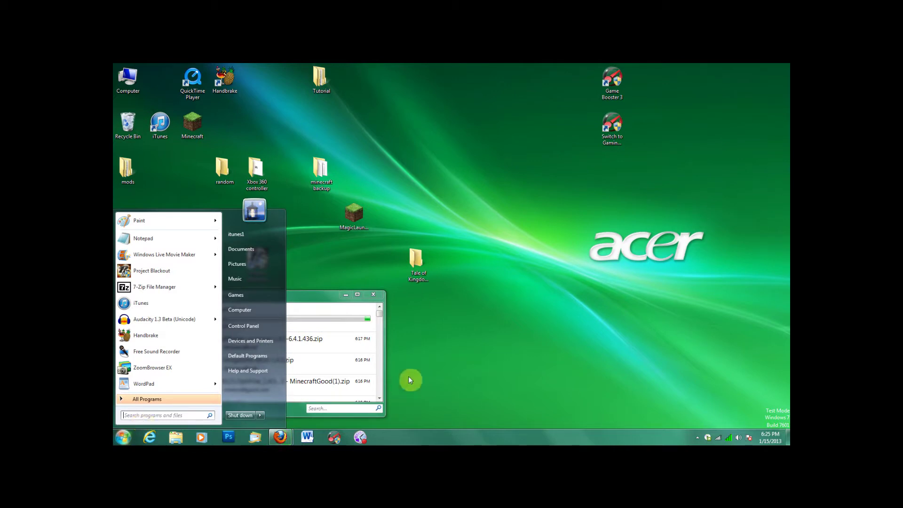
key(super+r)
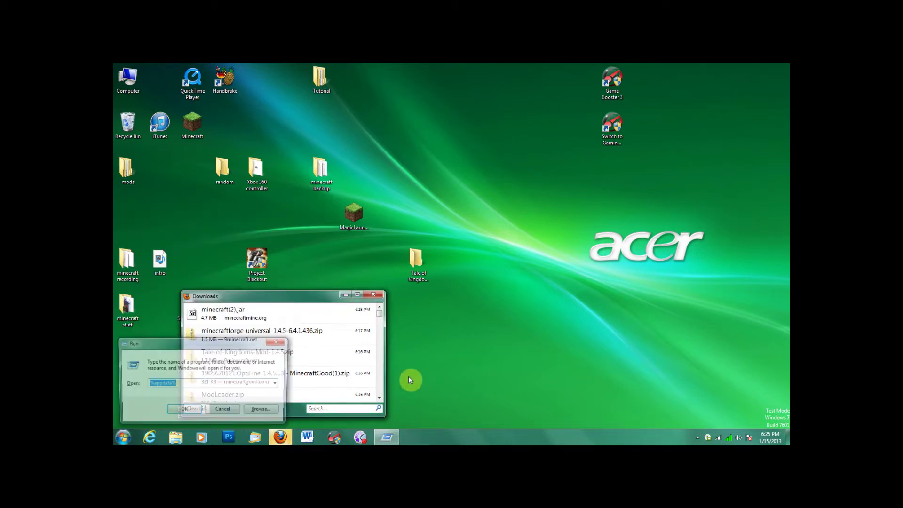
click(179, 414)
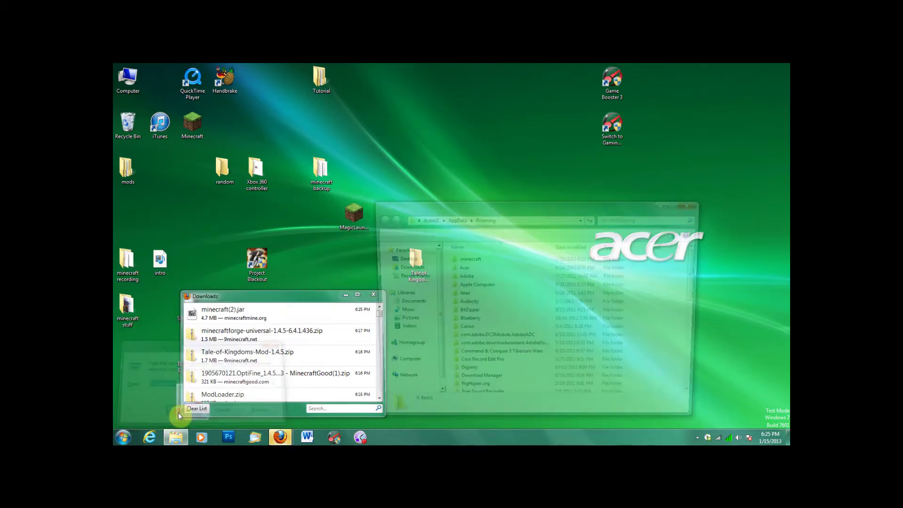
double_click(474, 262)
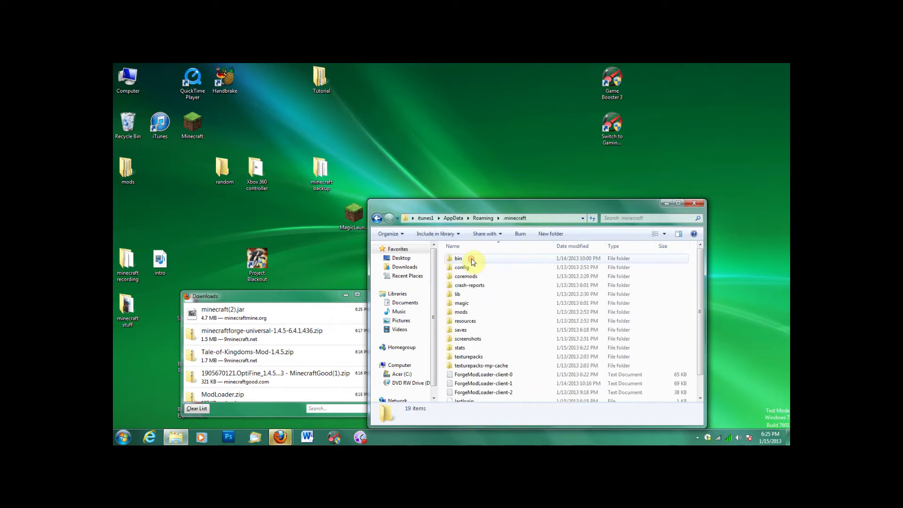
double_click(473, 262)
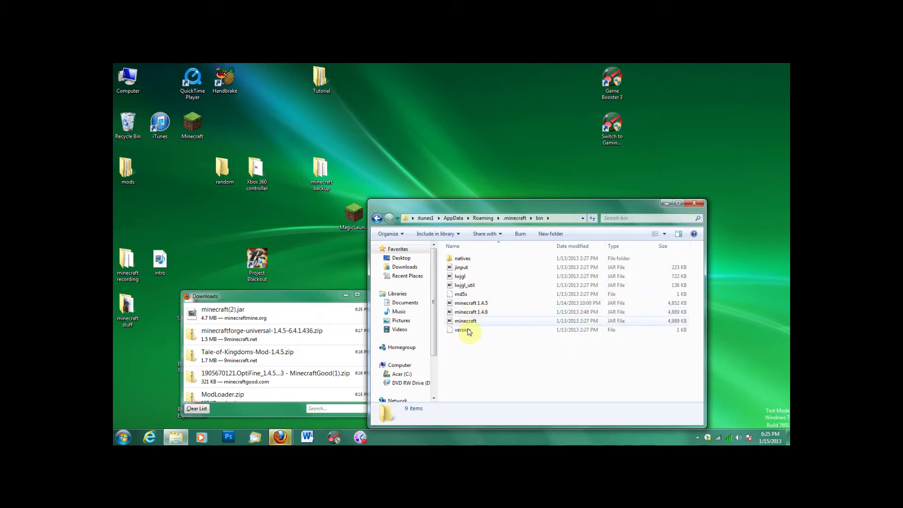
click(696, 204)
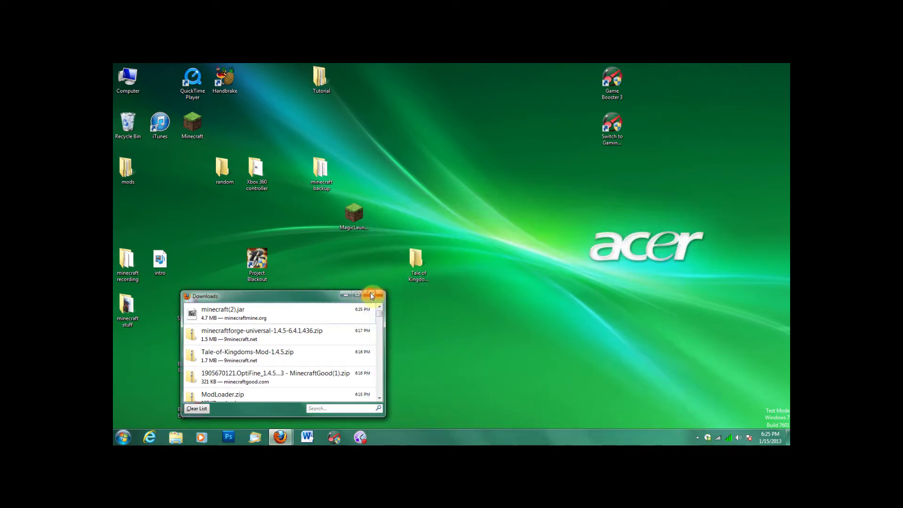
click(376, 295)
Step: Follow the OptiFine Mod – Ultra download link on the OptiFine Mod page
click(282, 438)
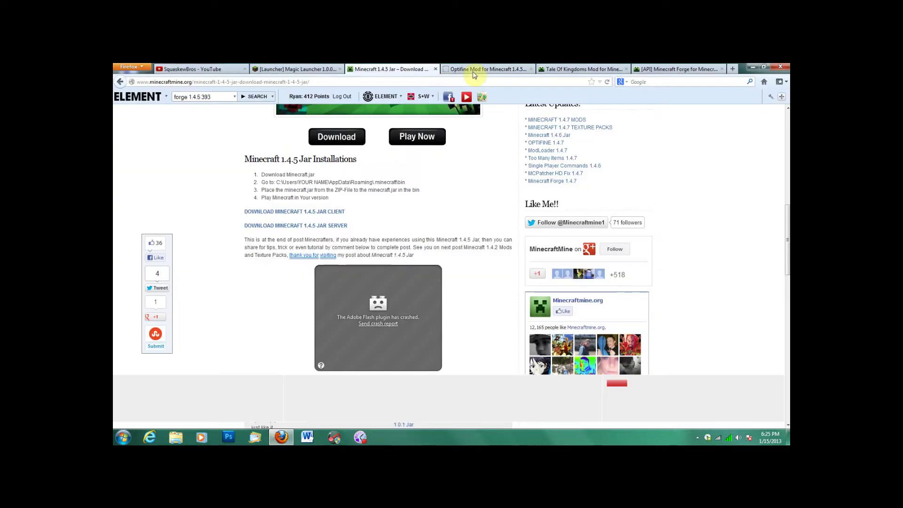
click(474, 72)
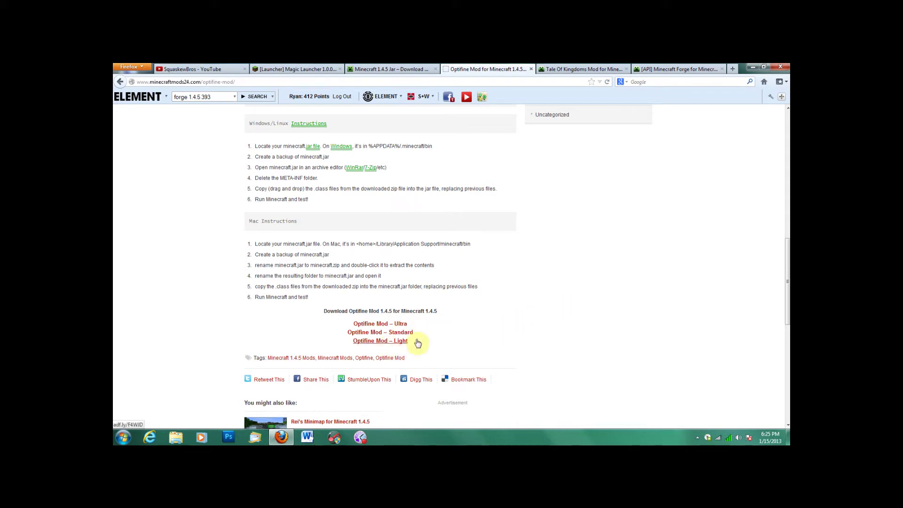
scroll(557, 332, up, 5)
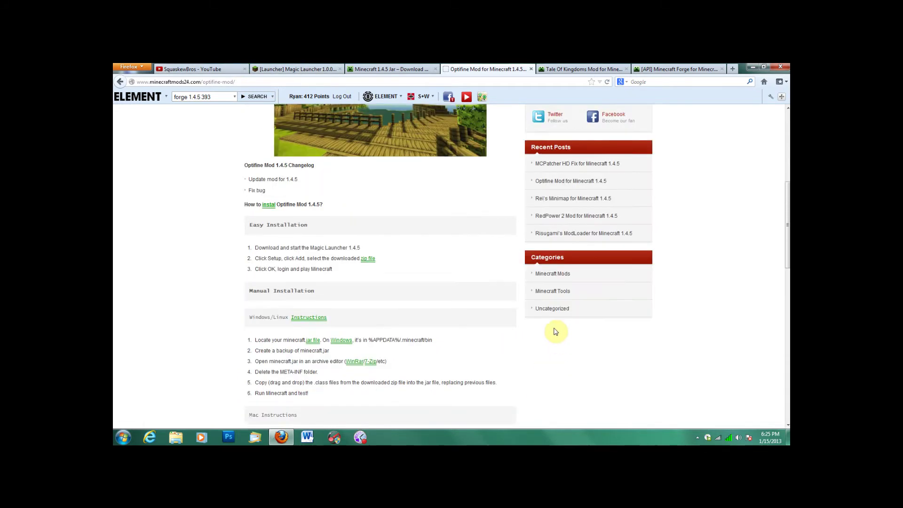
scroll(557, 333, down, 5)
scroll(382, 301, down, 2)
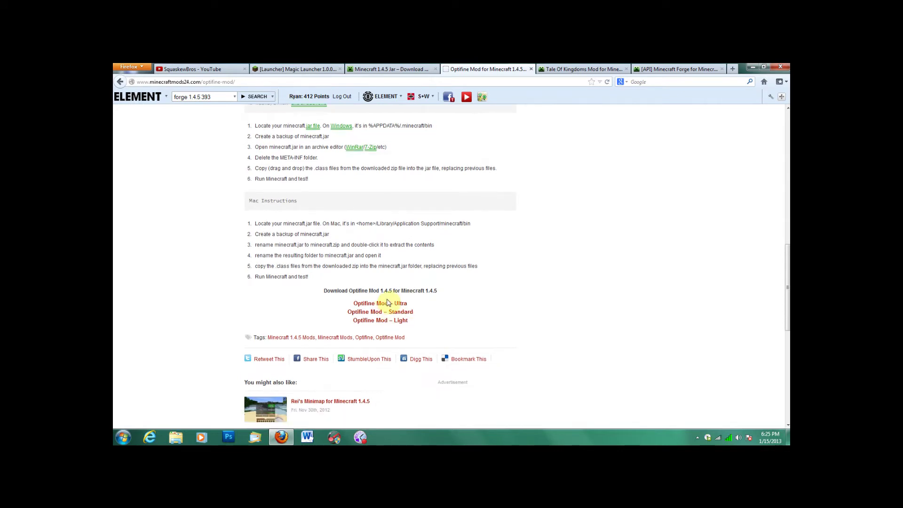
click(384, 277)
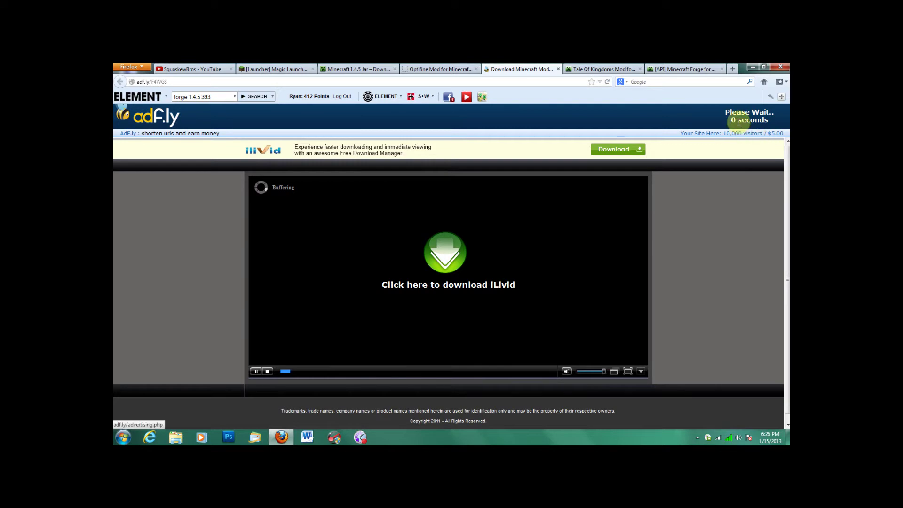
Step: Skip the adf.ly ad and save the OptiFine_1.4.5_HD_U_D3 zip
click(750, 120)
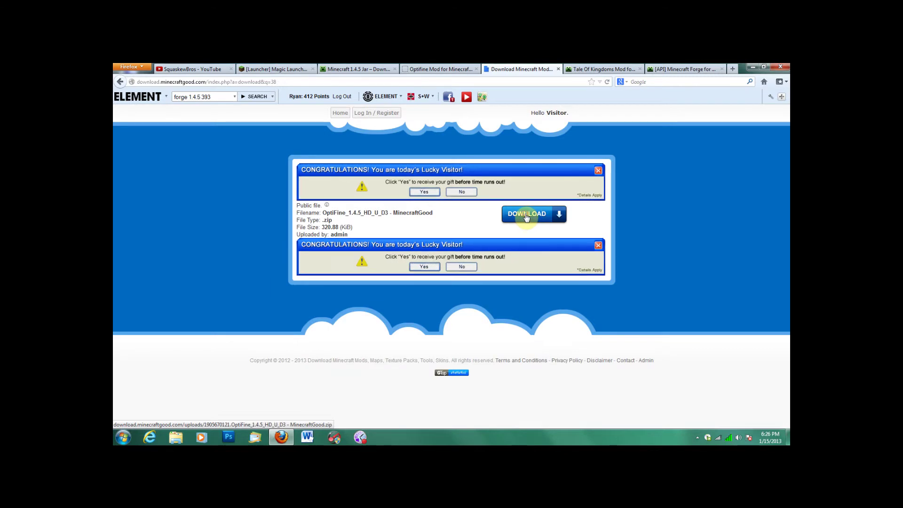
click(535, 216)
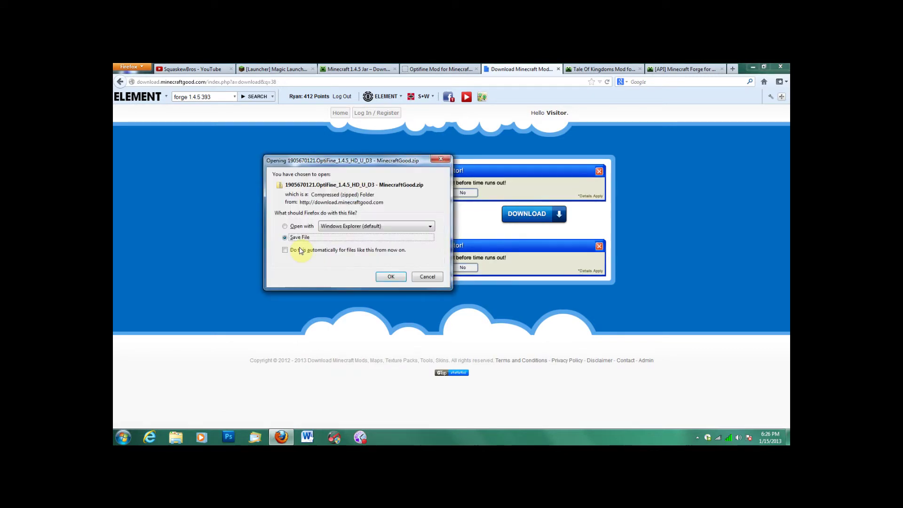
click(391, 277)
click(753, 67)
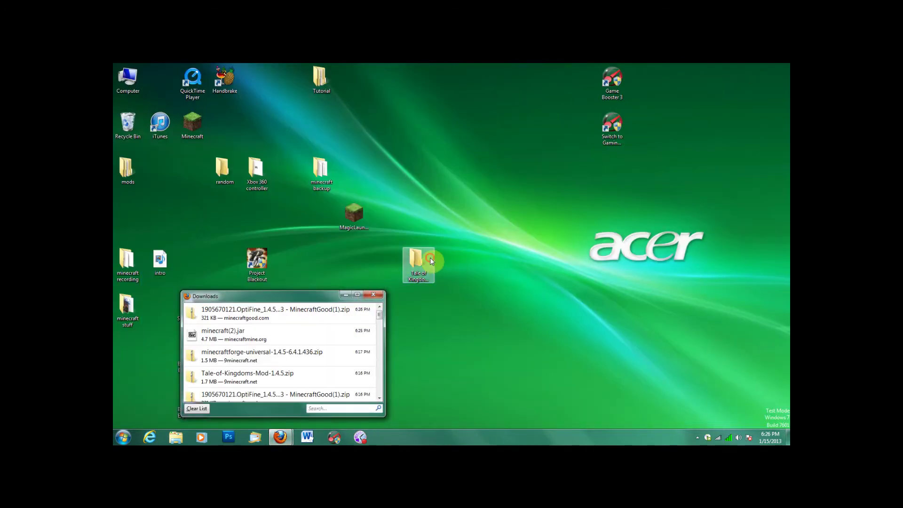
Step: Delete the four old files inside the Tale of Kingdoms 1.4.5 folder
click(430, 258)
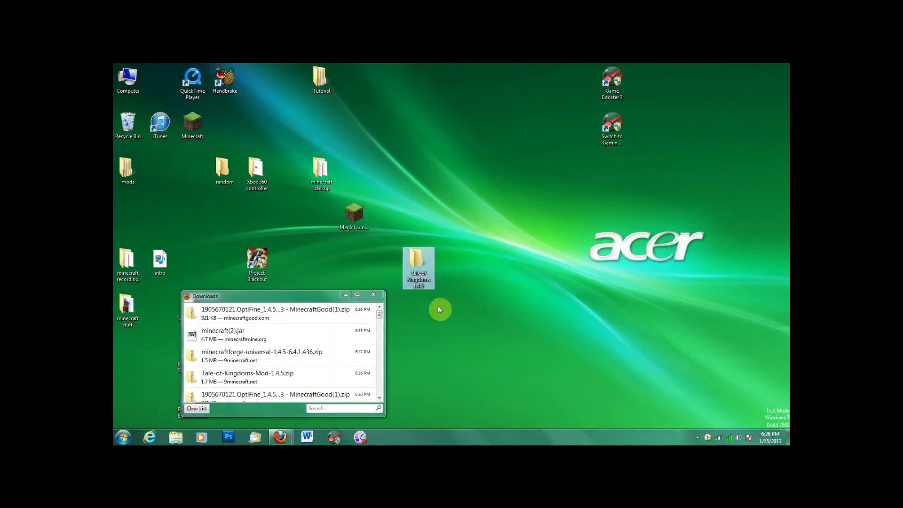
double_click(417, 274)
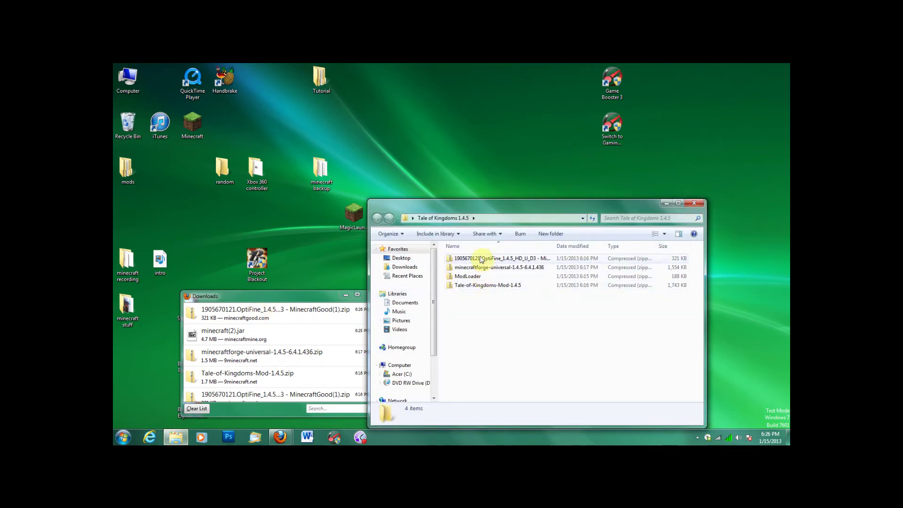
key(ctrl+a)
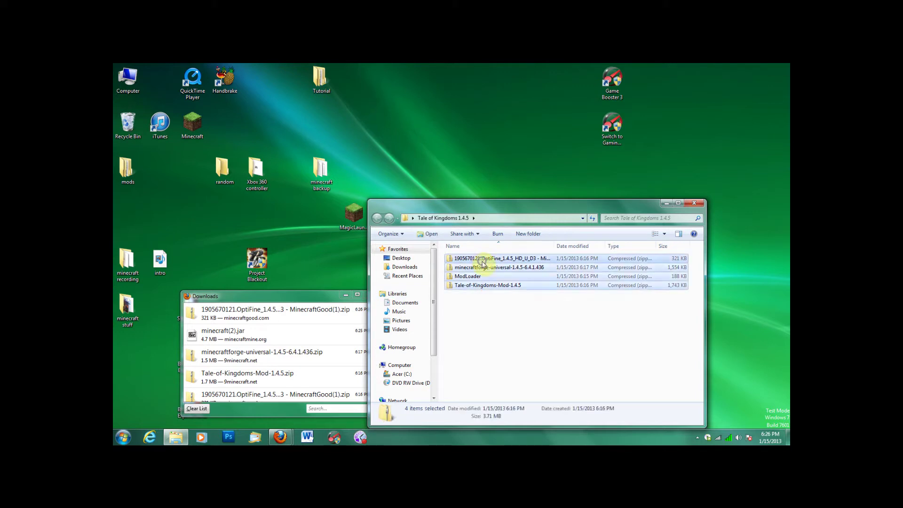
right_click(482, 259)
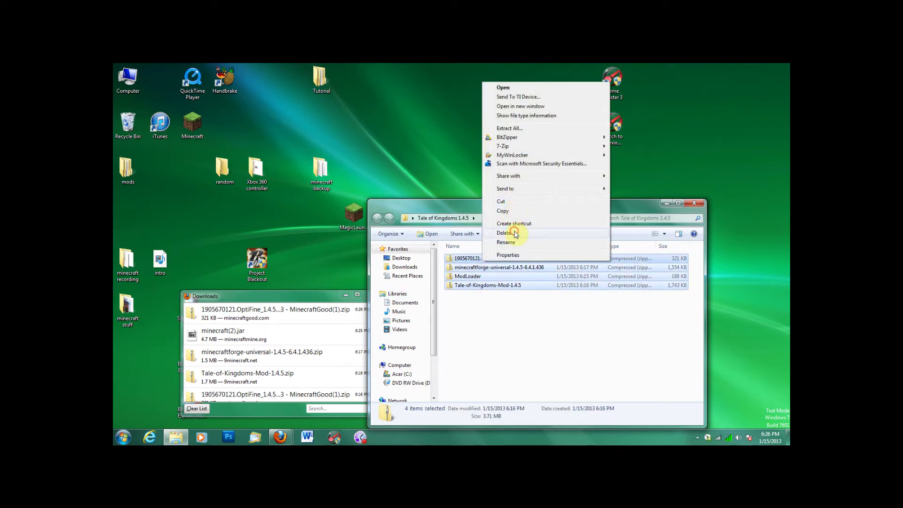
click(504, 233)
click(496, 257)
Step: Drag the OptiFine zip from Downloads into the empty Tale of Kingdoms 1.4.5 folder
drag(263, 312, 504, 278)
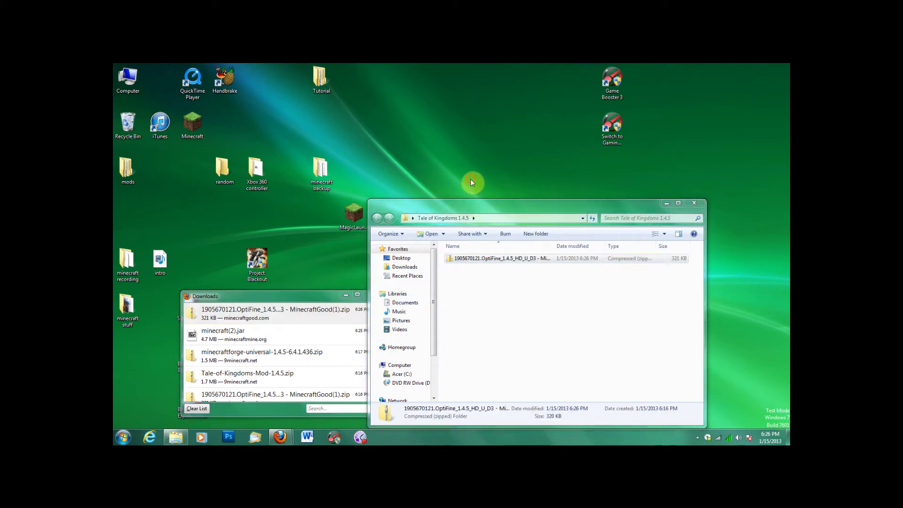
mouse_move(280, 435)
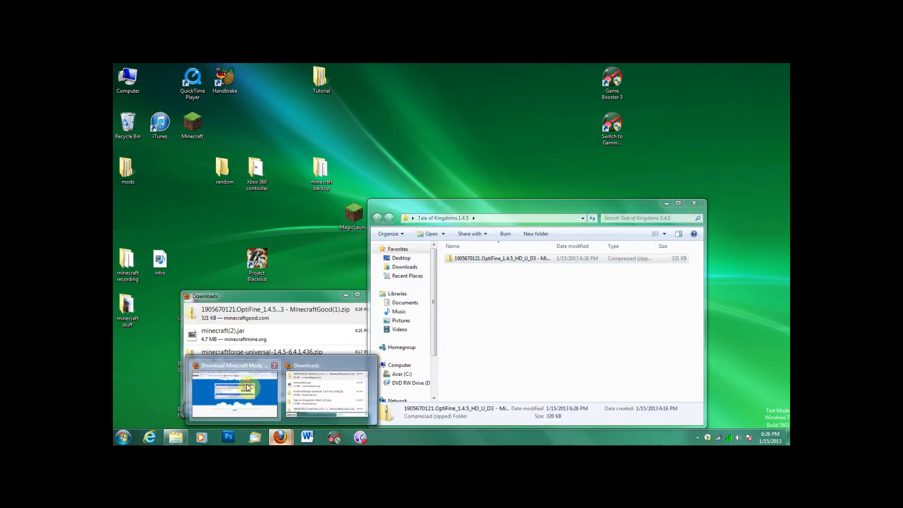
click(235, 394)
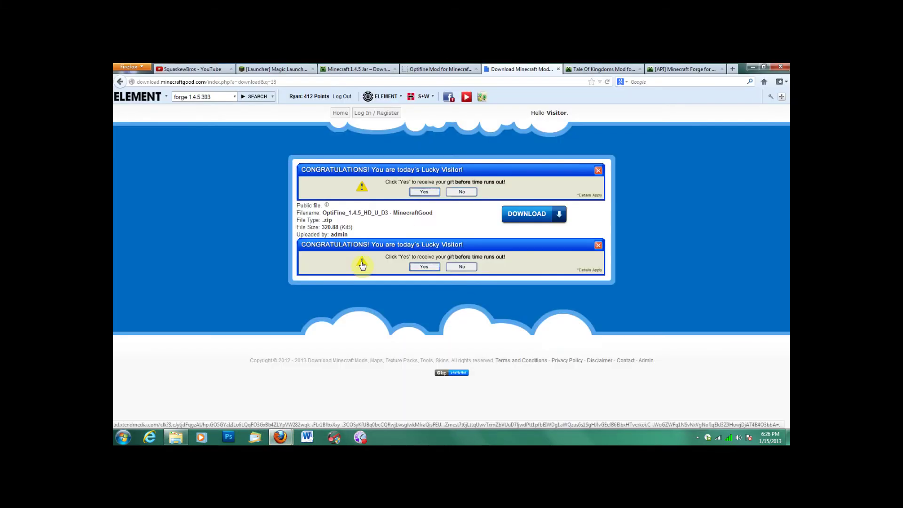
Step: Download and save the Tale of Kingdoms Mod 1.4.5 zip
click(591, 70)
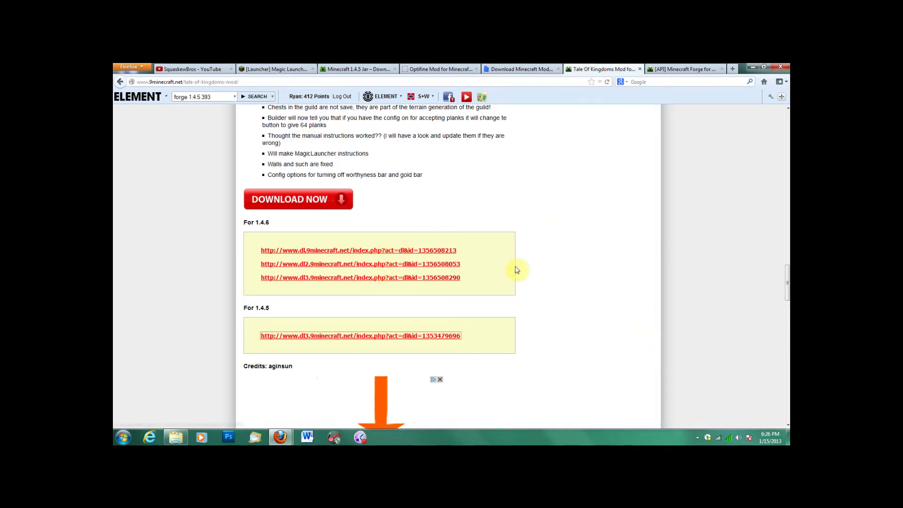
click(345, 335)
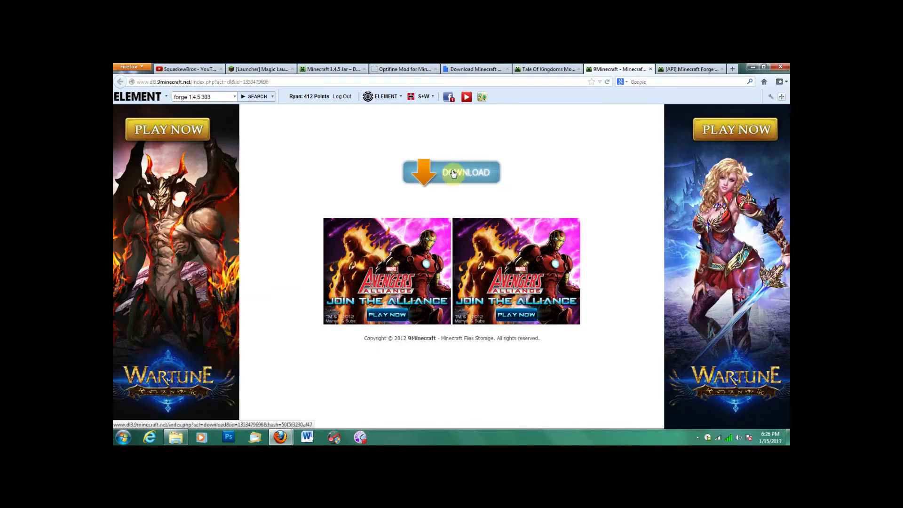
click(449, 172)
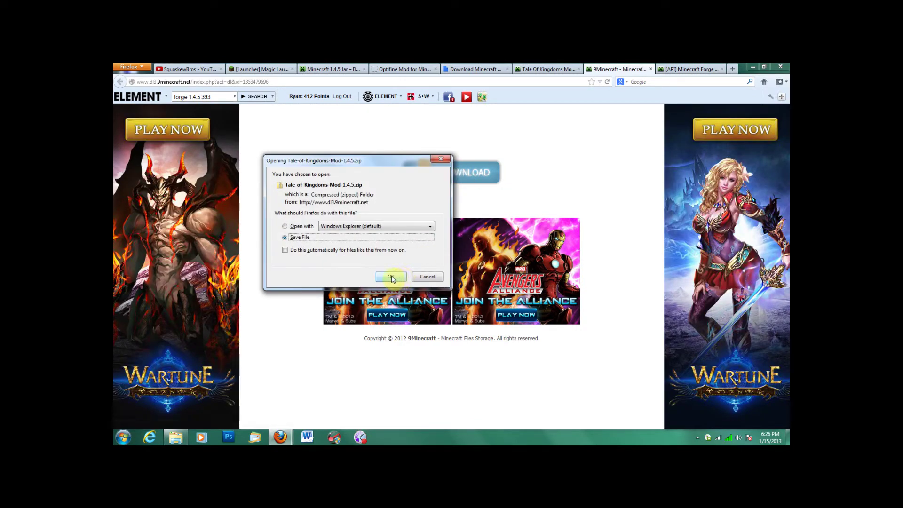
click(391, 276)
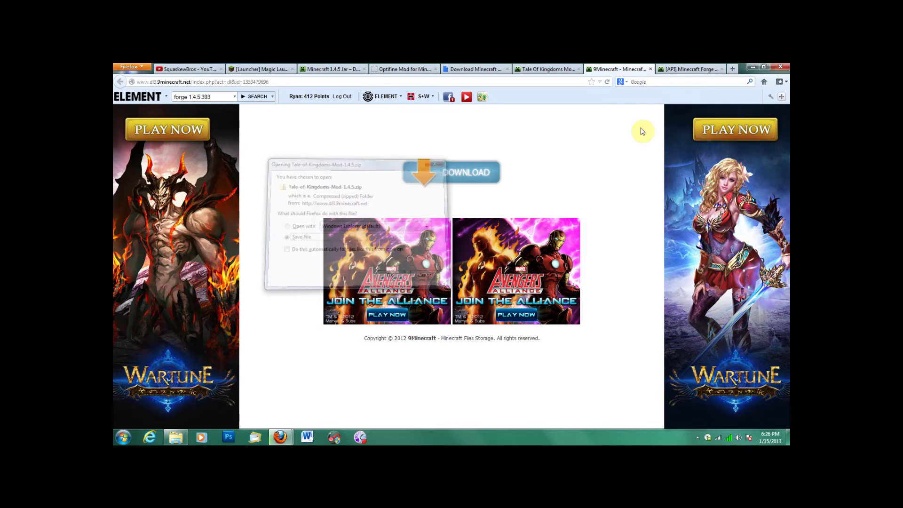
Step: Drag the Tale-of-Kingdoms-Mod-1.4.5 zip into the Tale of Kingdoms 1.4.5 folder
click(752, 67)
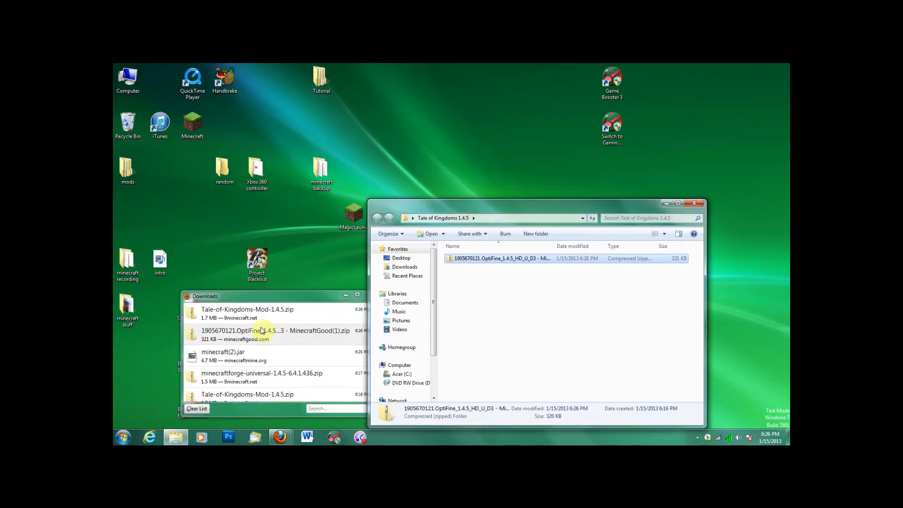
drag(238, 312, 531, 307)
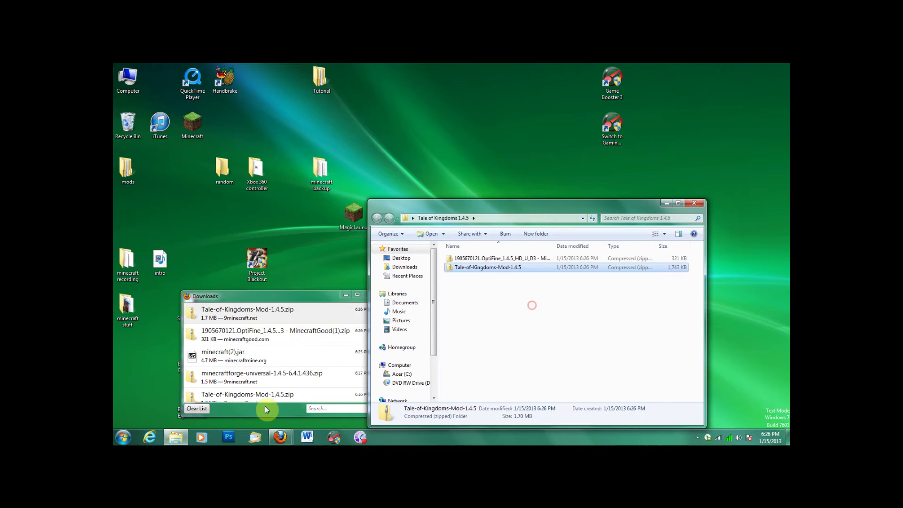
click(280, 437)
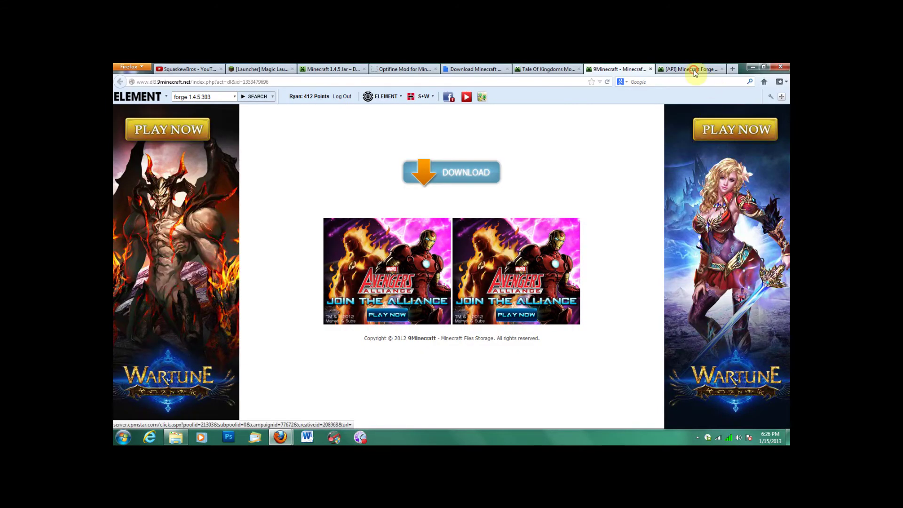
click(693, 69)
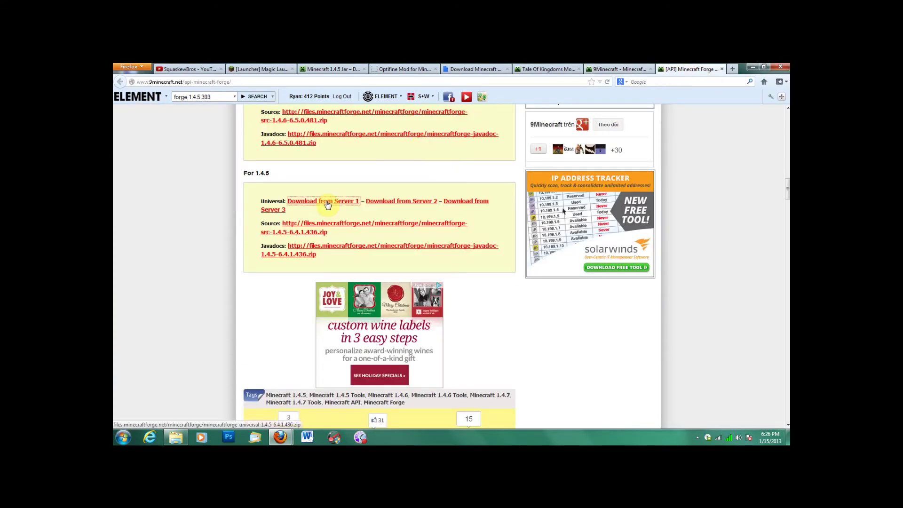
Step: Save the Forge universal 1.4.5-6.4.1.436 zip into the Tale of Kingdoms 1.4.5 folder, then close the windows
click(323, 202)
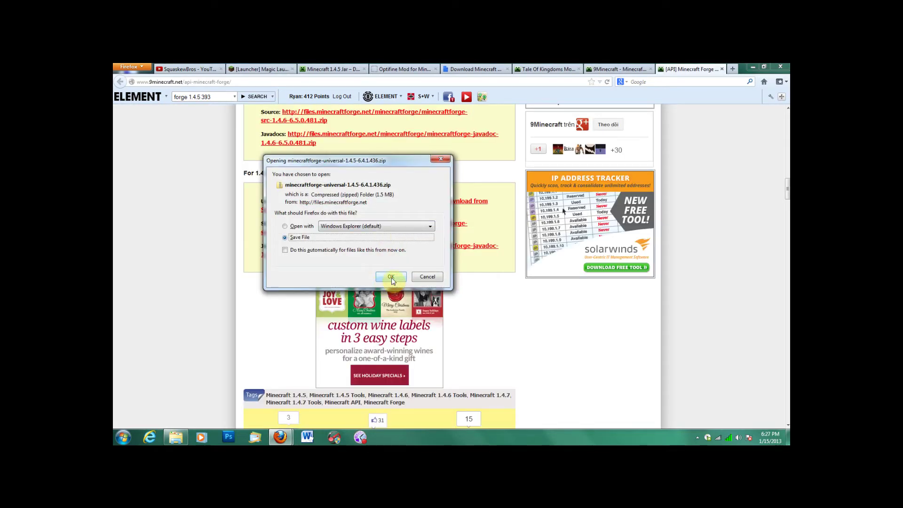
click(391, 277)
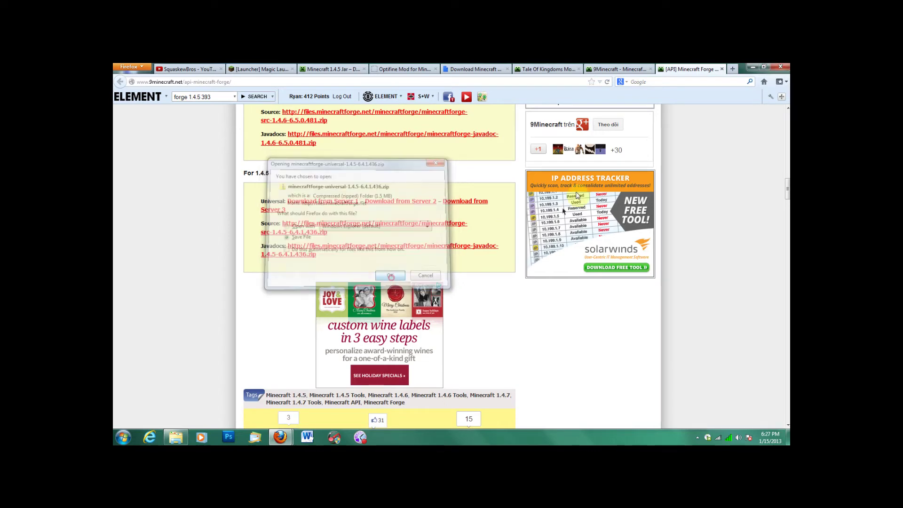
click(751, 68)
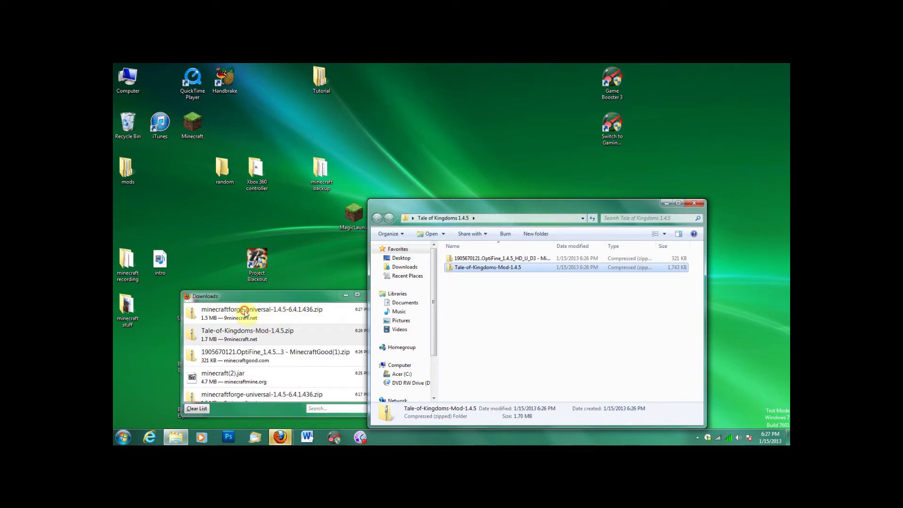
drag(255, 308, 499, 288)
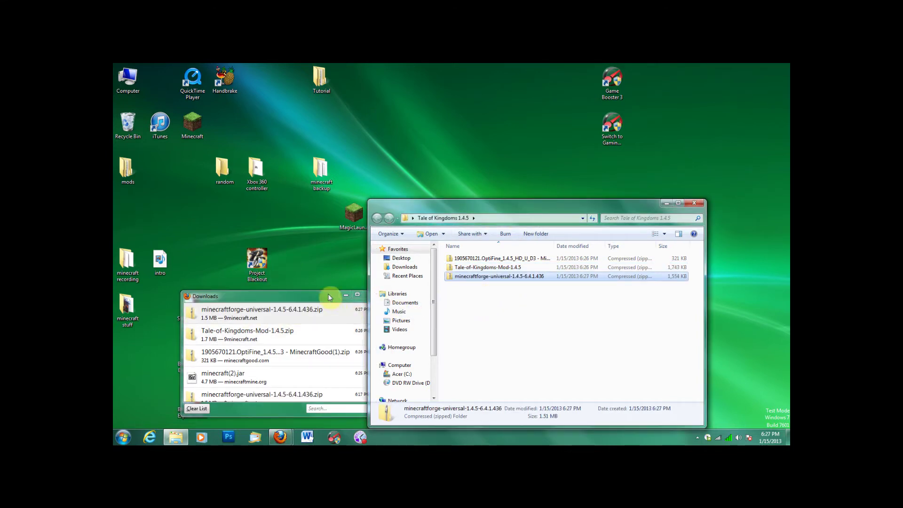
click(694, 202)
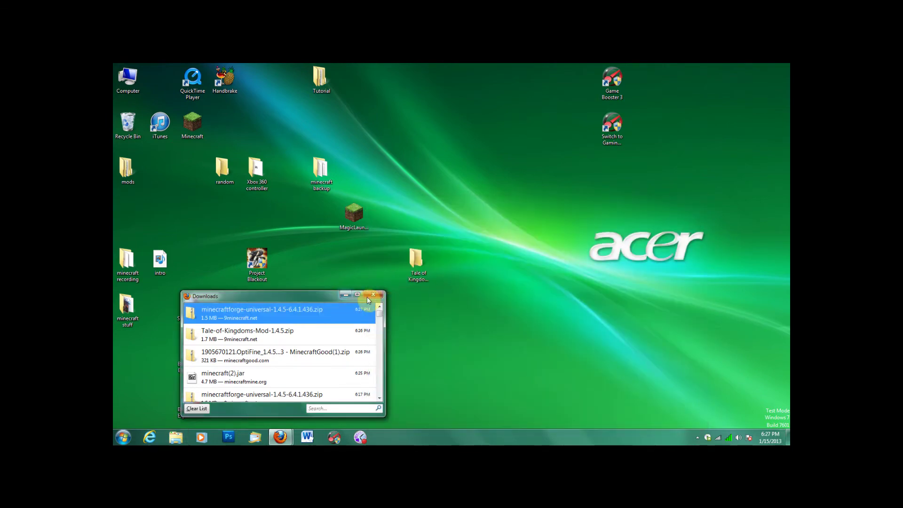
click(372, 296)
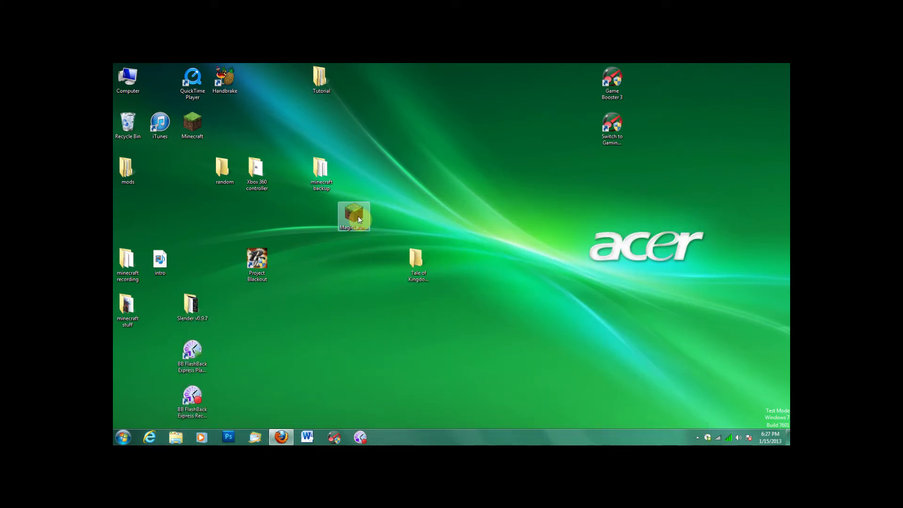
Step: Run MagicLauncher past the security warning and open Setup for the 'tutorial' configuration
double_click(359, 219)
click(479, 260)
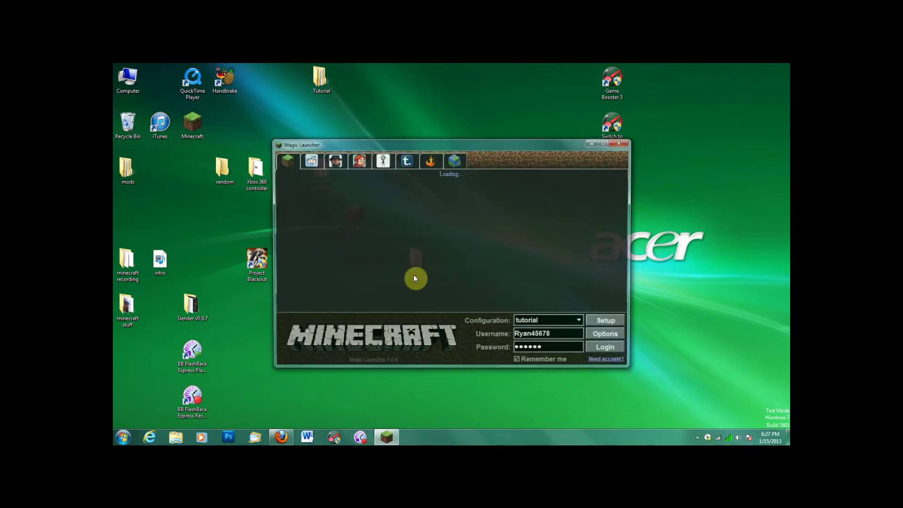
click(609, 323)
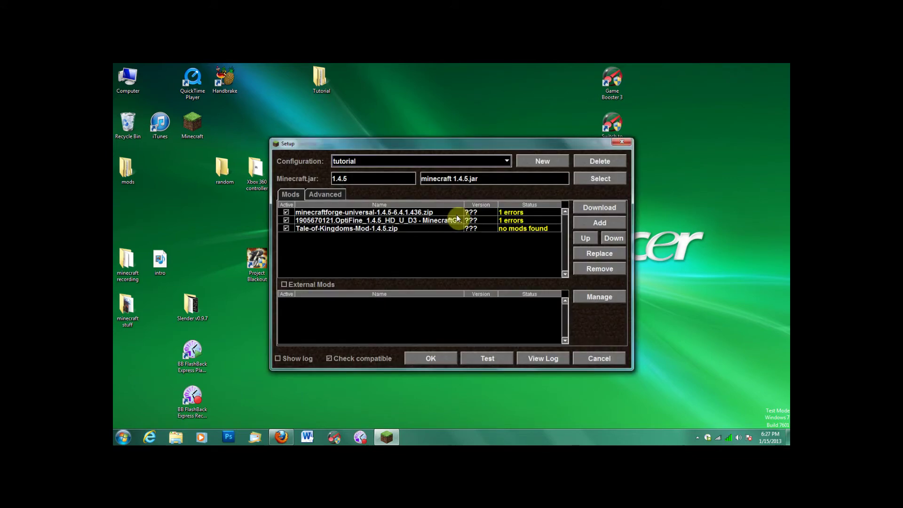
Step: Remove Forge, OptiFine and Tale of Kingdoms from the tutorial configuration's Mods list
click(519, 214)
click(599, 269)
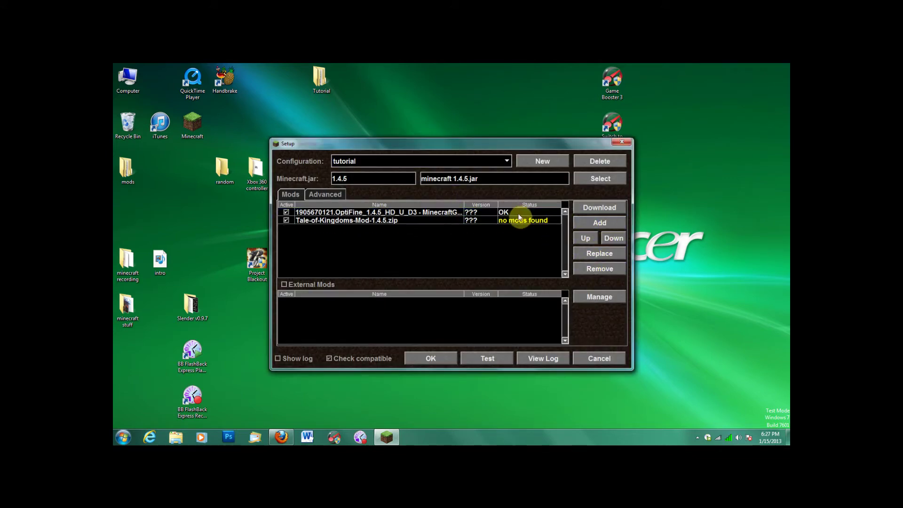
click(519, 213)
click(594, 269)
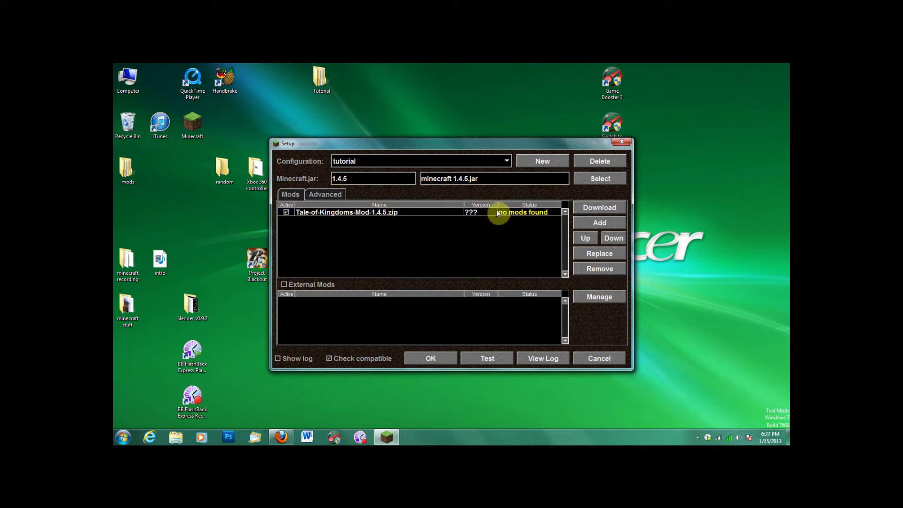
click(595, 267)
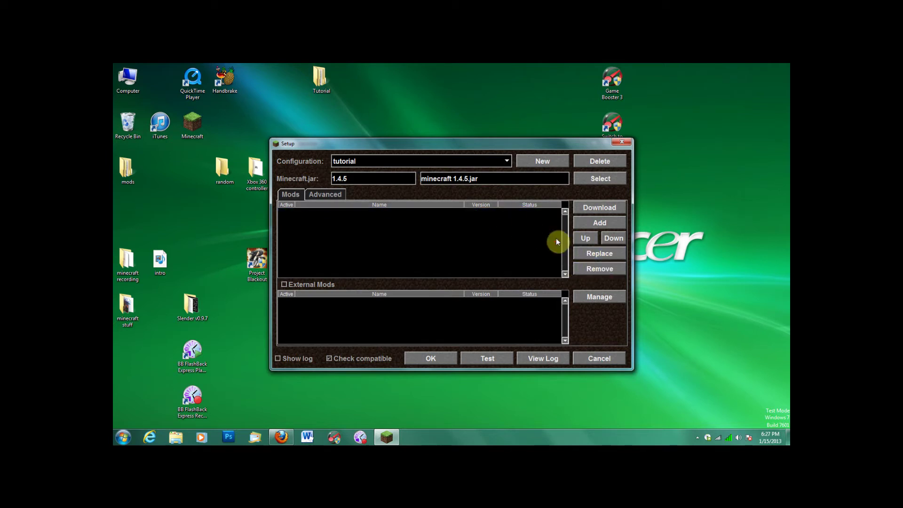
click(600, 178)
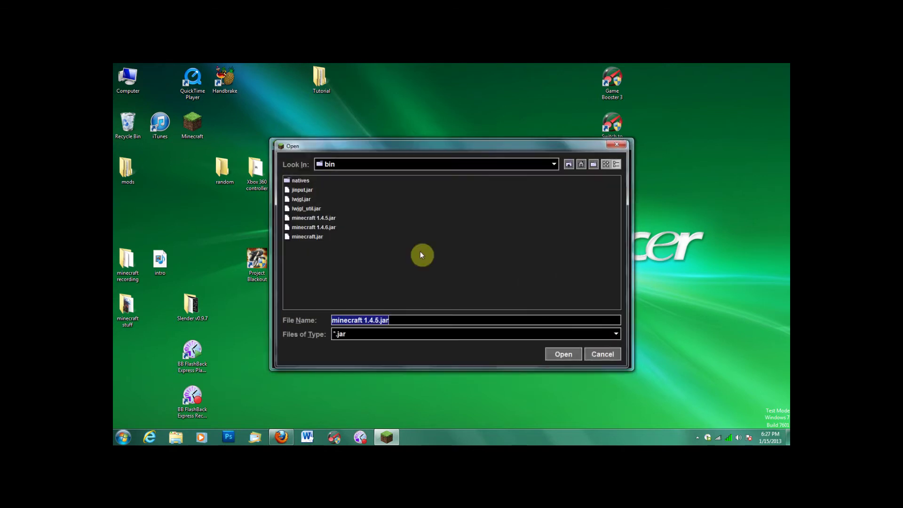
double_click(313, 218)
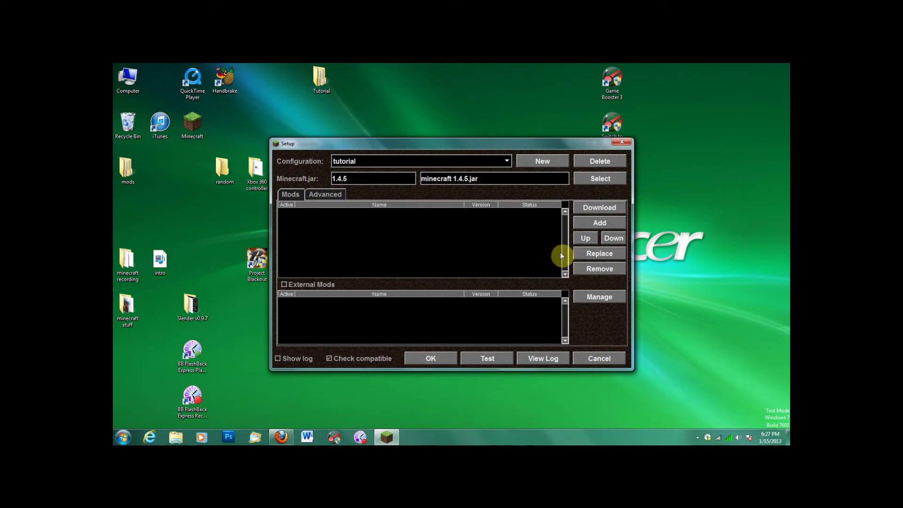
click(598, 223)
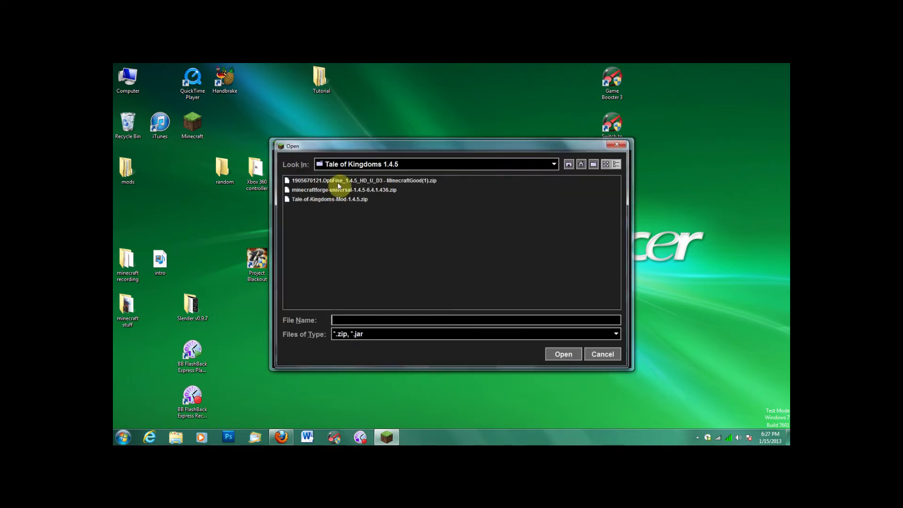
double_click(336, 181)
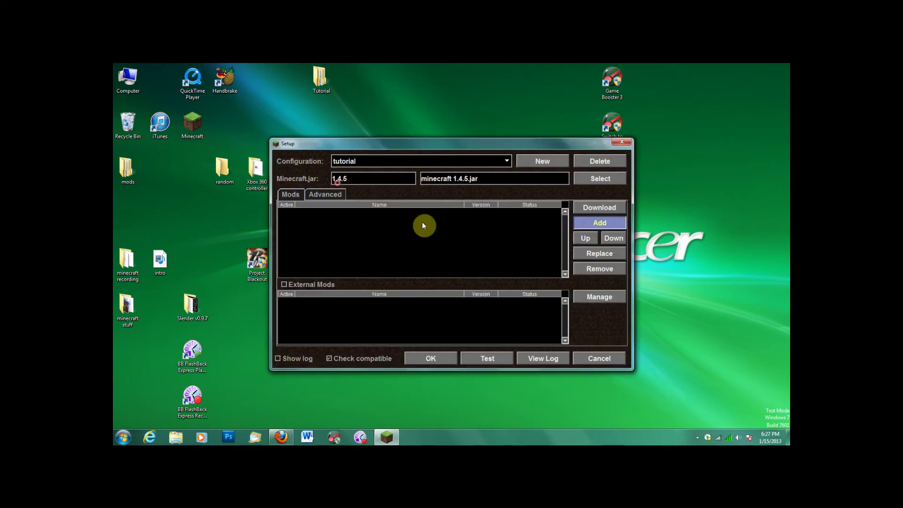
click(603, 224)
click(621, 148)
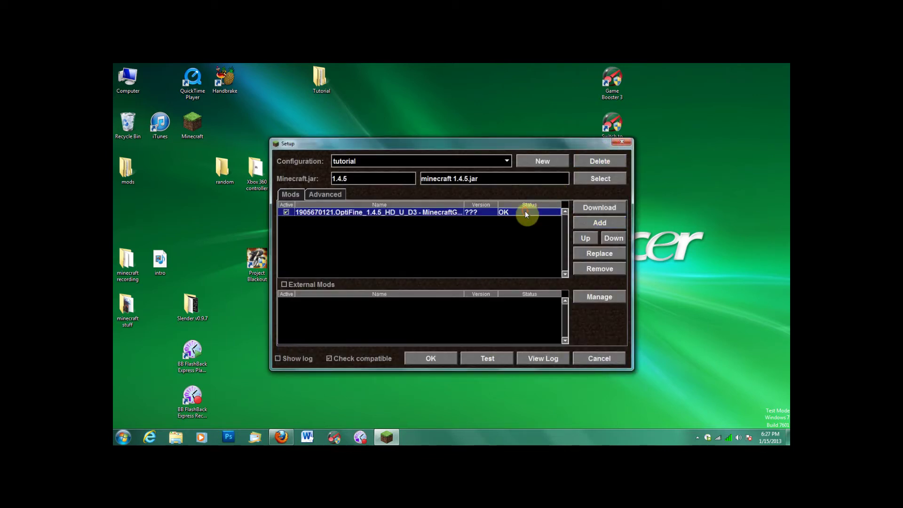
click(604, 267)
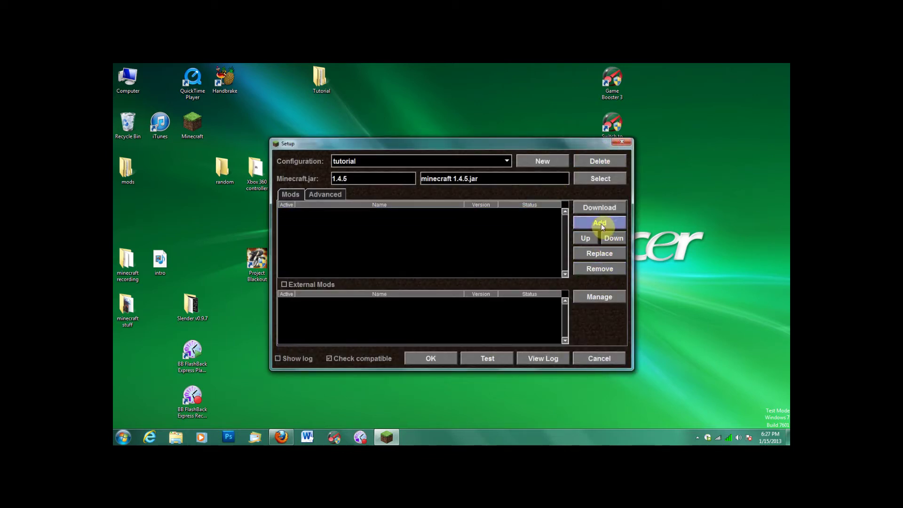
Step: From the Desktop's Tale of Kingdoms 1.4.5 folder, add the Forge universal zip as a mod
click(601, 224)
click(554, 164)
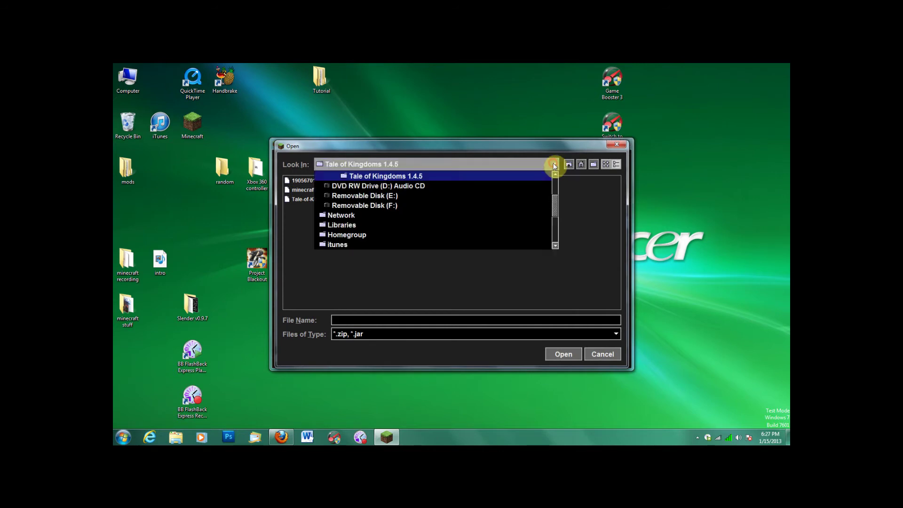
drag(554, 206, 550, 179)
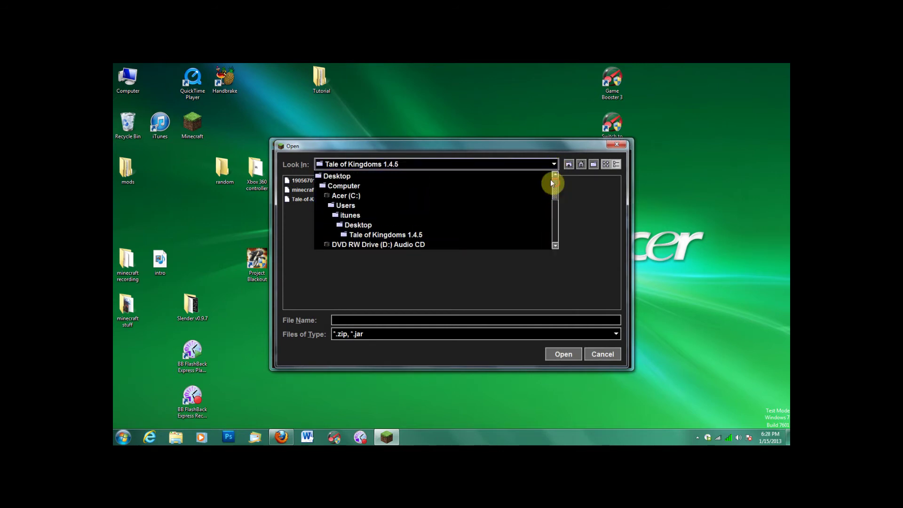
click(430, 176)
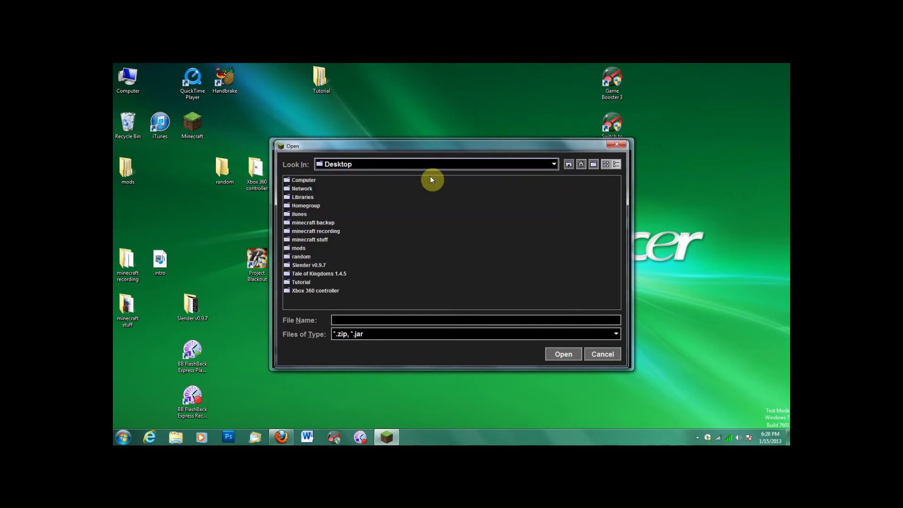
double_click(320, 274)
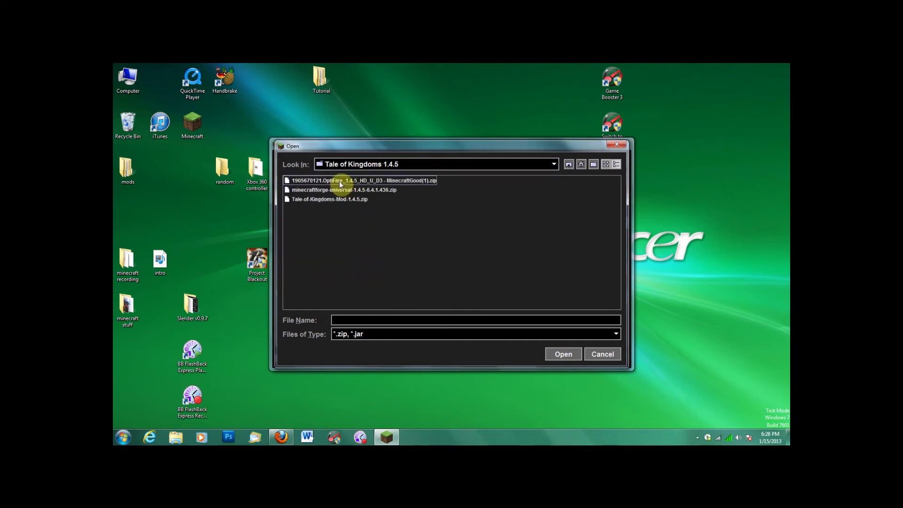
double_click(339, 182)
click(600, 223)
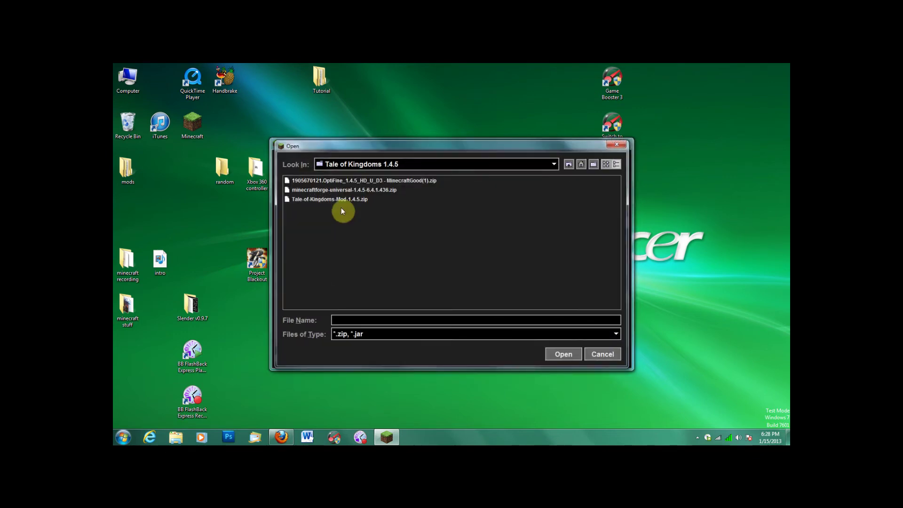
click(340, 193)
double_click(340, 193)
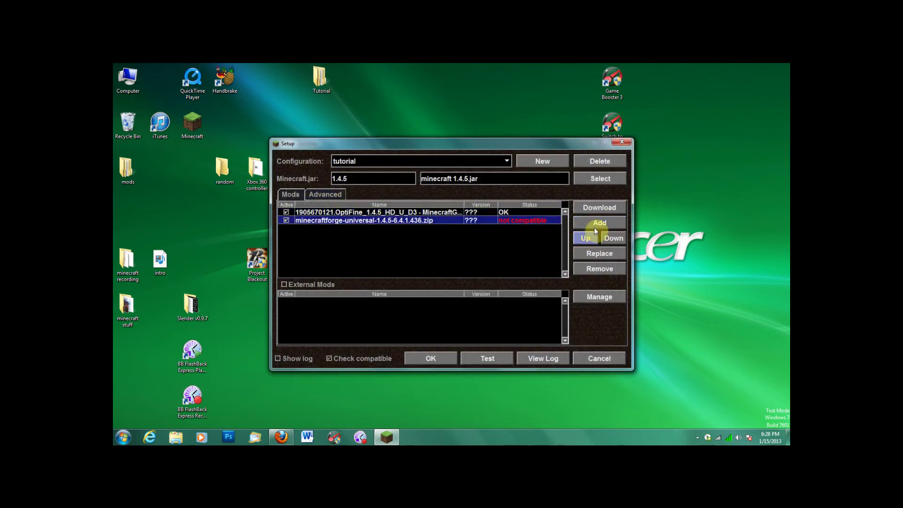
Step: Add the Tale of Kingdoms zip and move Forge to the top of the load order
click(599, 224)
double_click(305, 199)
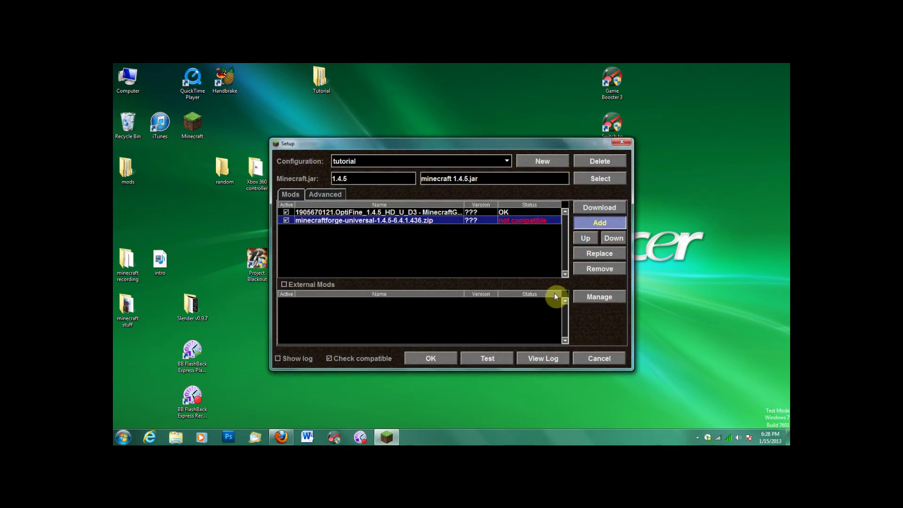
click(497, 221)
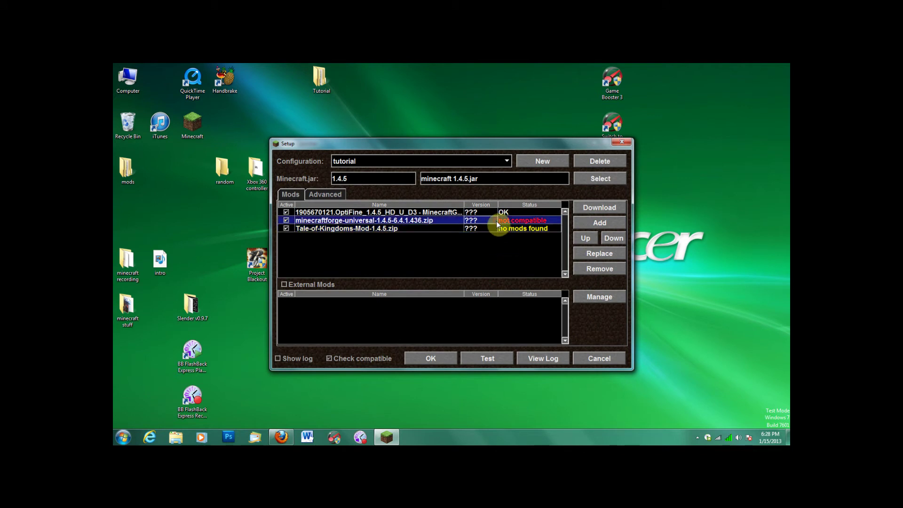
click(586, 238)
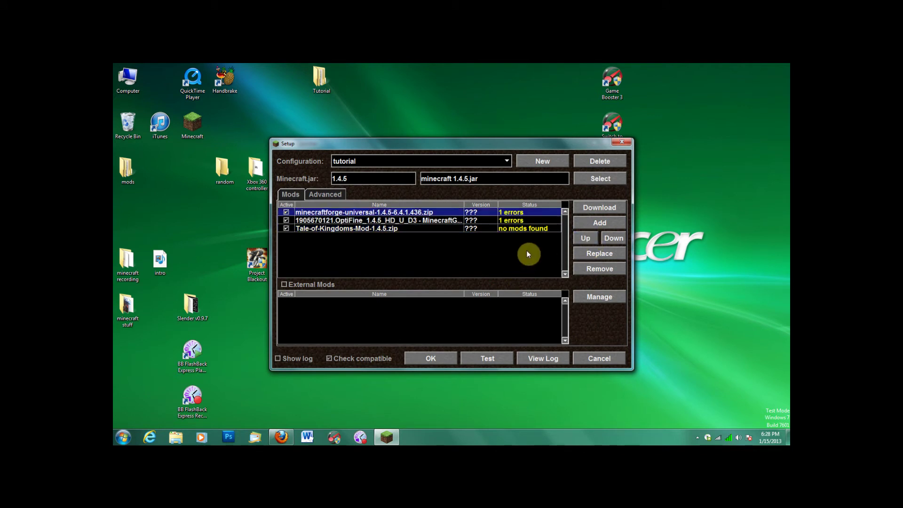
Step: Save the mod setup, log in to launch modded Minecraft 1.4.5, and open Singleplayer
click(430, 358)
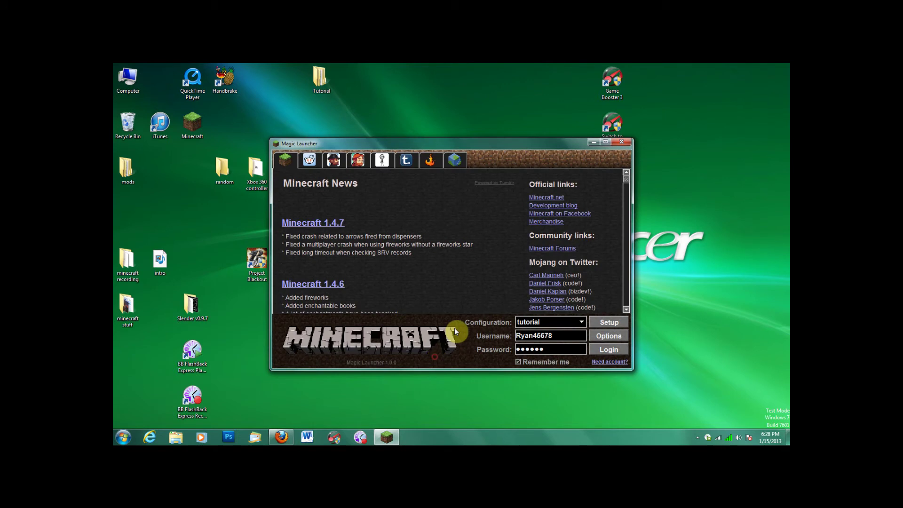
click(610, 349)
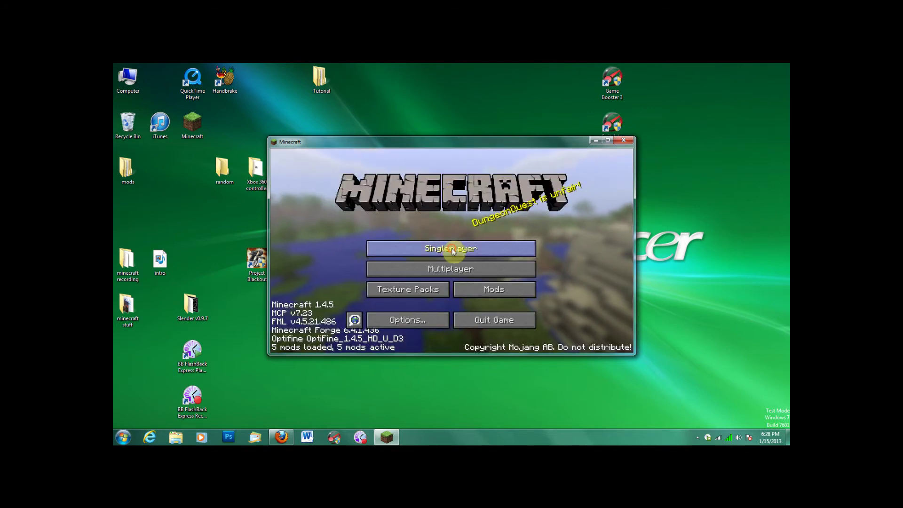
click(452, 251)
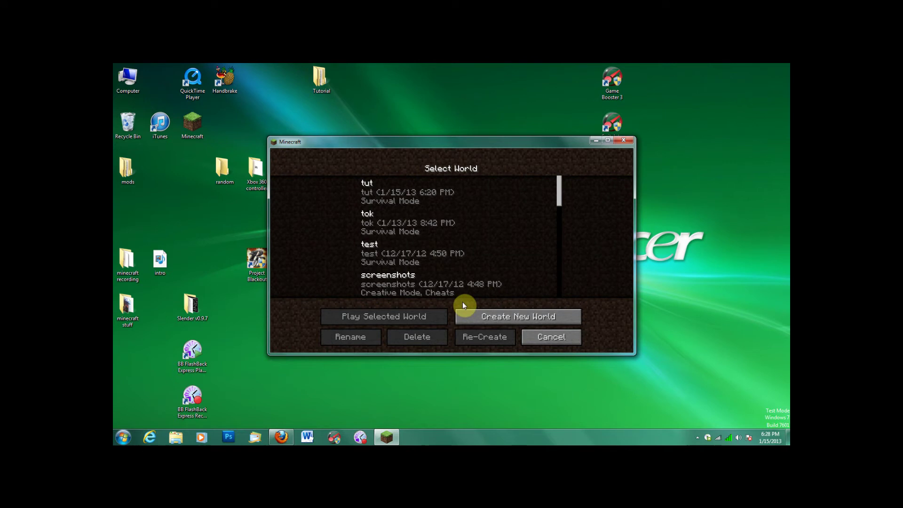
Step: Permanently delete the old world 'tut'
click(390, 198)
click(420, 336)
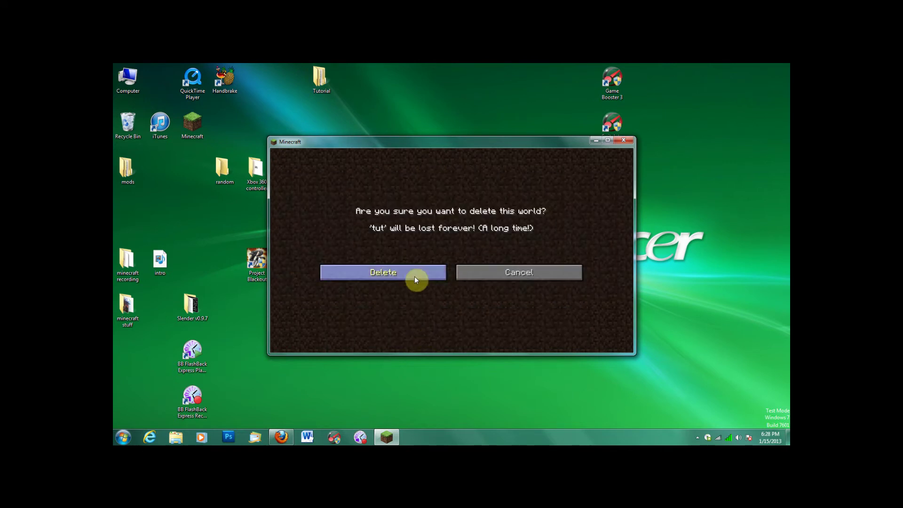
click(413, 272)
Step: Create a new world named 'tut'
click(521, 315)
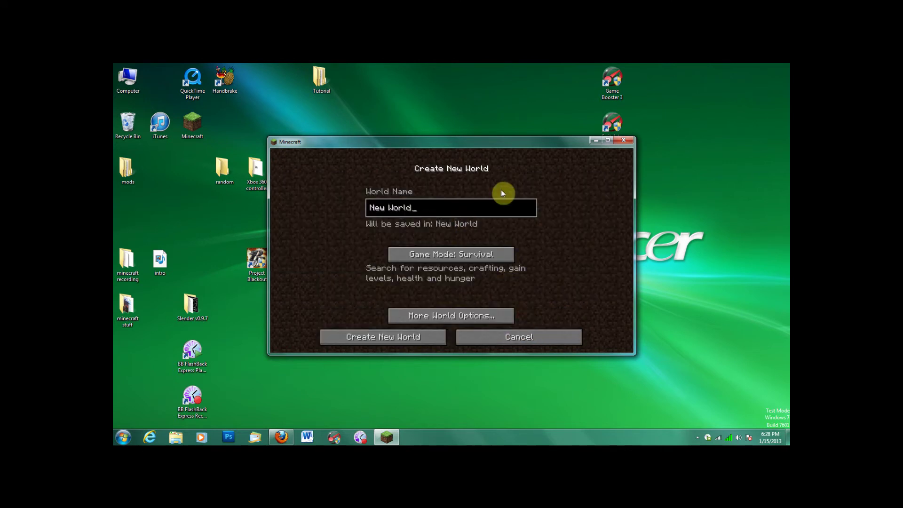
key(BackSpace)
key(BackSpace)
key(BackSpace)
key(BackSpace)
key(BackSpace)
key(BackSpace)
key(BackSpace)
key(BackSpace)
key(BackSpace)
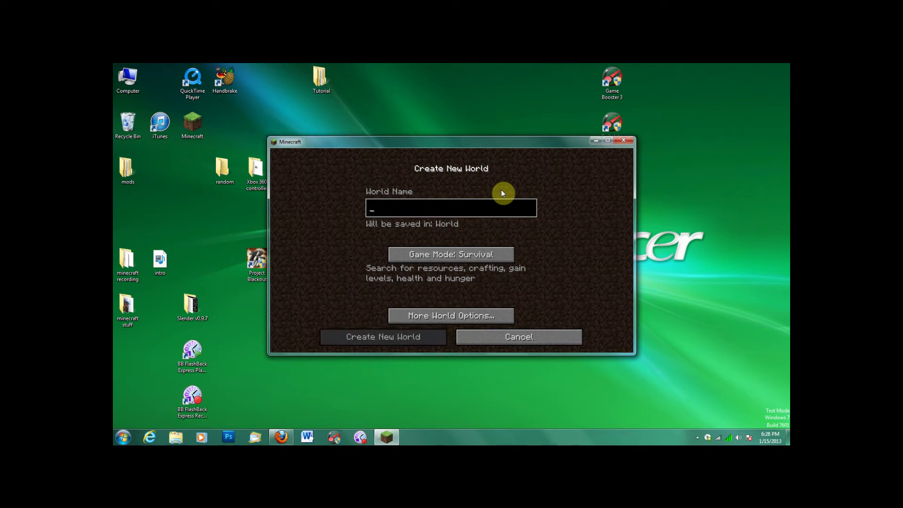
text(tut)
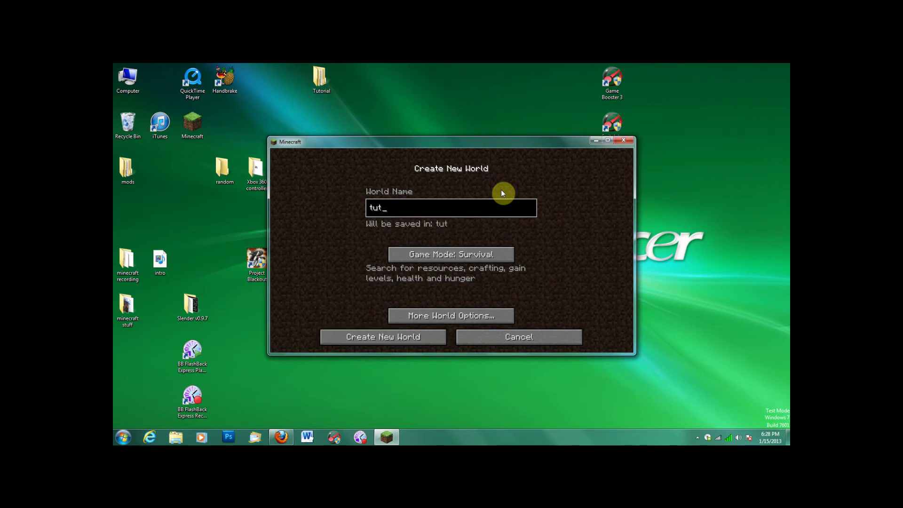
click(386, 338)
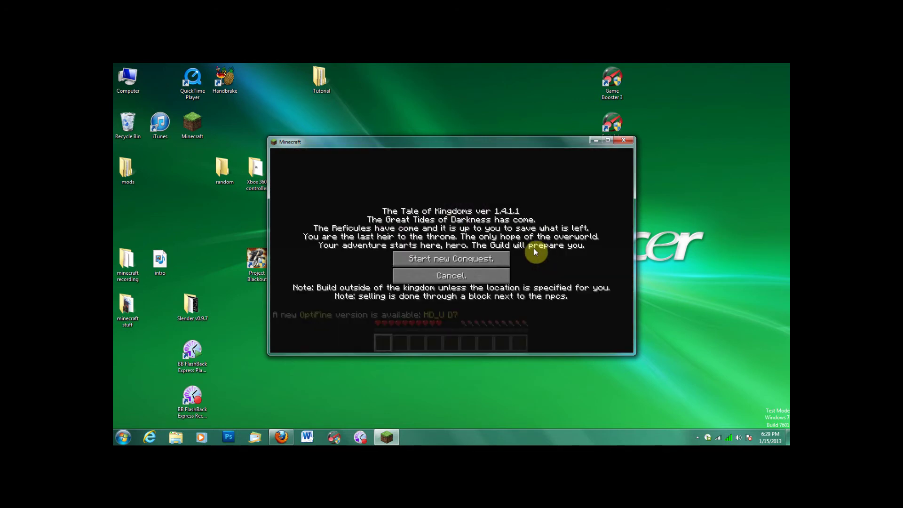
Step: Start a new Tale of Kingdoms conquest, enter the tut world, and break the leaf block ahead
click(454, 259)
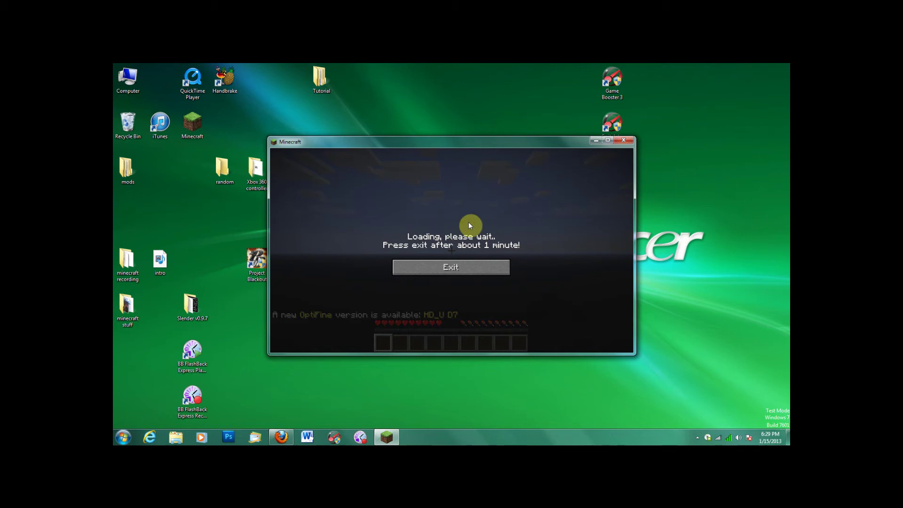
click(466, 266)
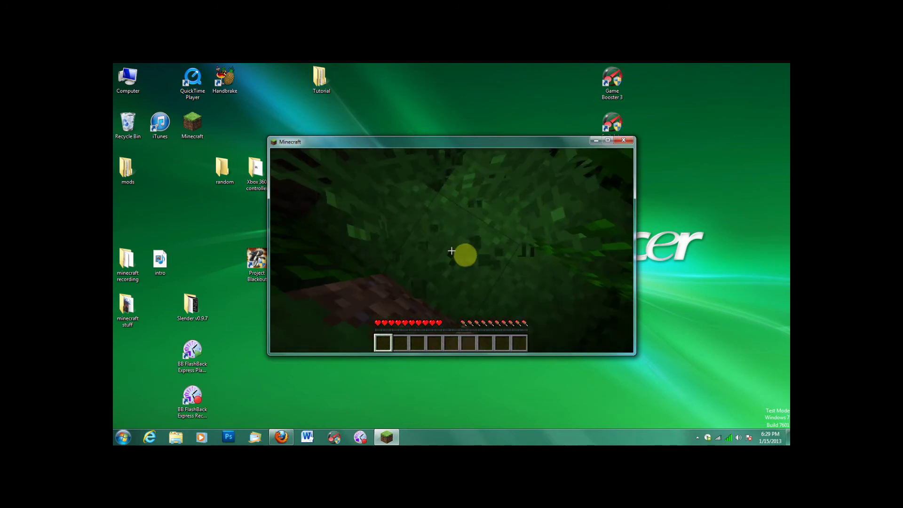
click(451, 250)
Step: Mine through the surrounding leaf blocks, picking up dirt, then walk down the stone corridor
click(451, 250)
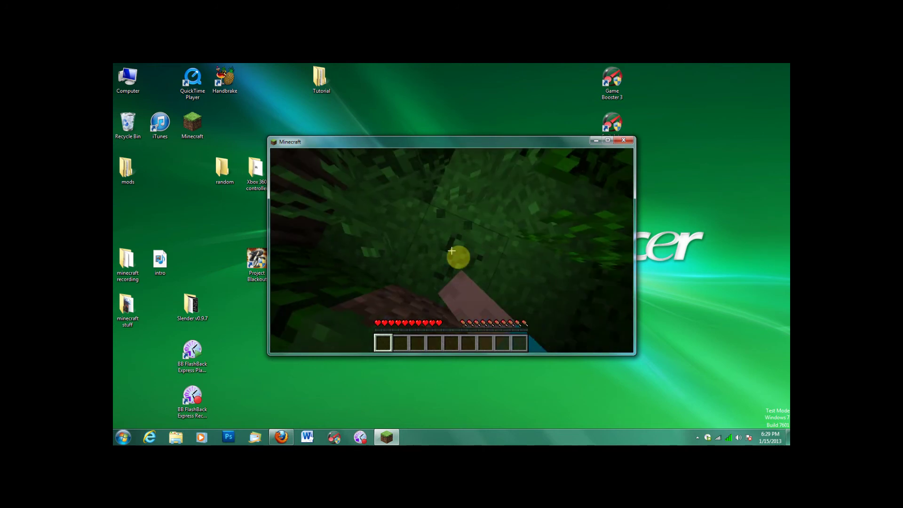
click(452, 250)
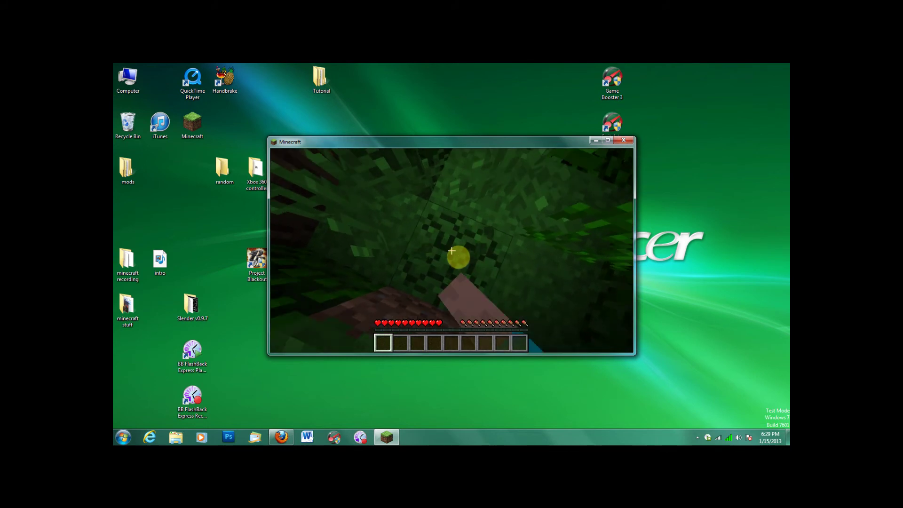
click(451, 250)
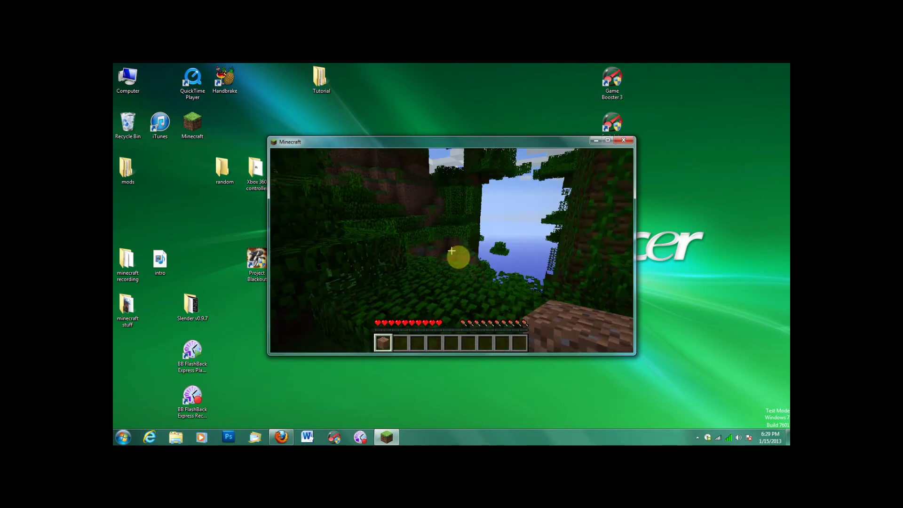
click(451, 251)
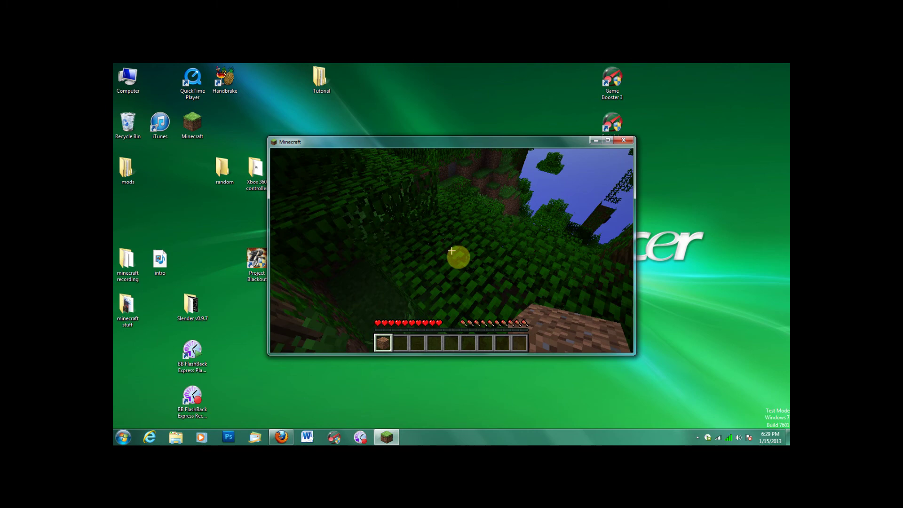
click(452, 251)
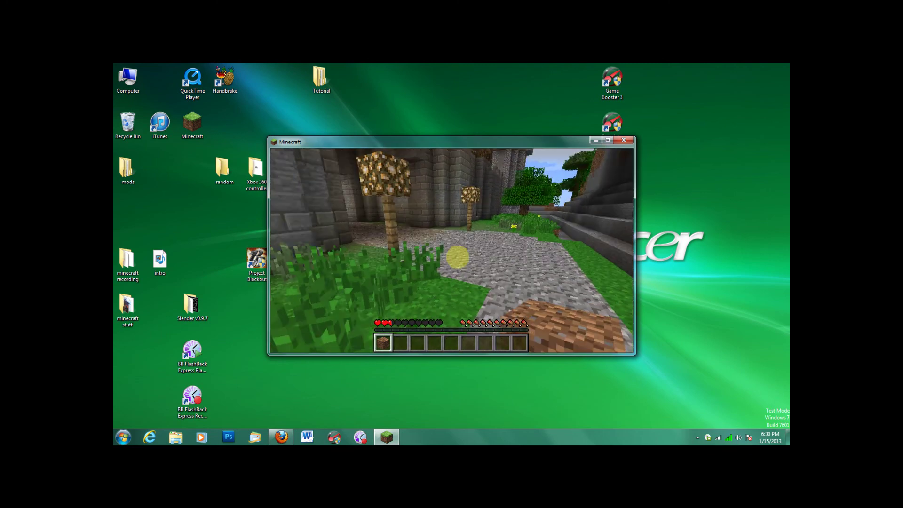
key(w)
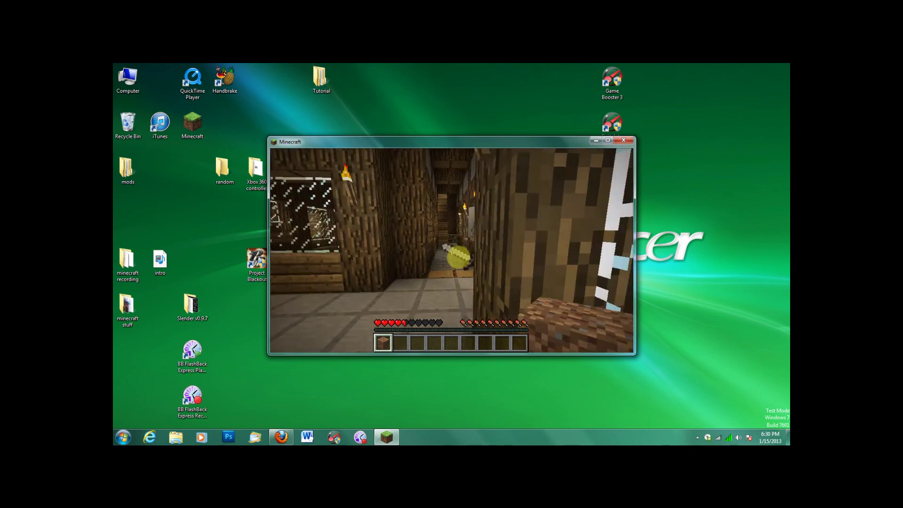
Step: Walk through the torch-lit doorway into the bookshelf room and talk to the Guild Master
key(w)
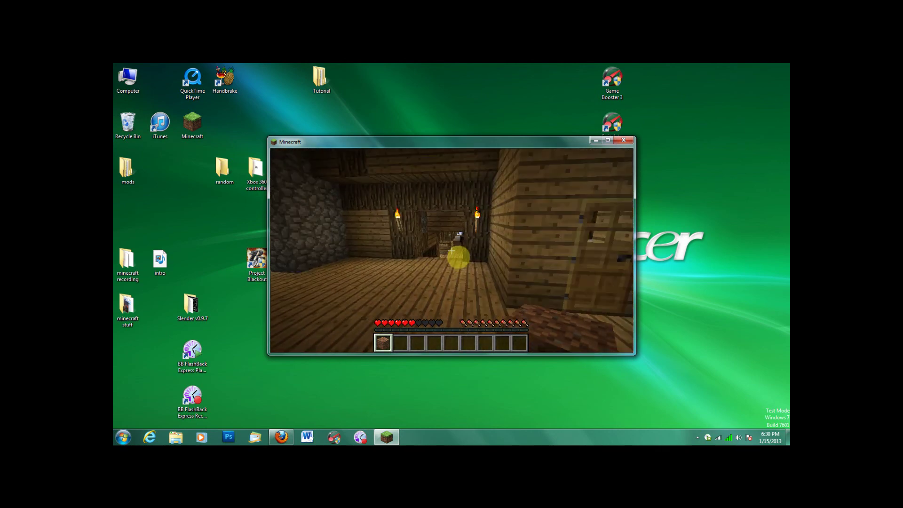
key(w)
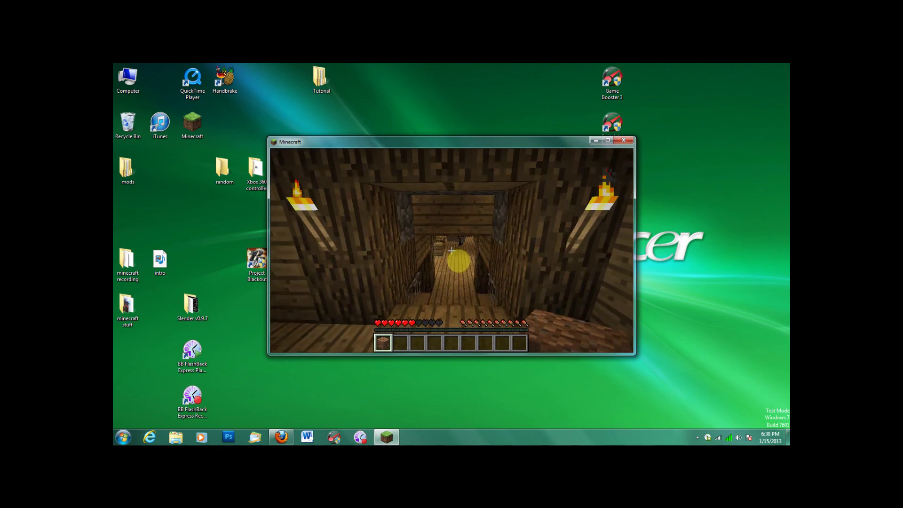
key(w)
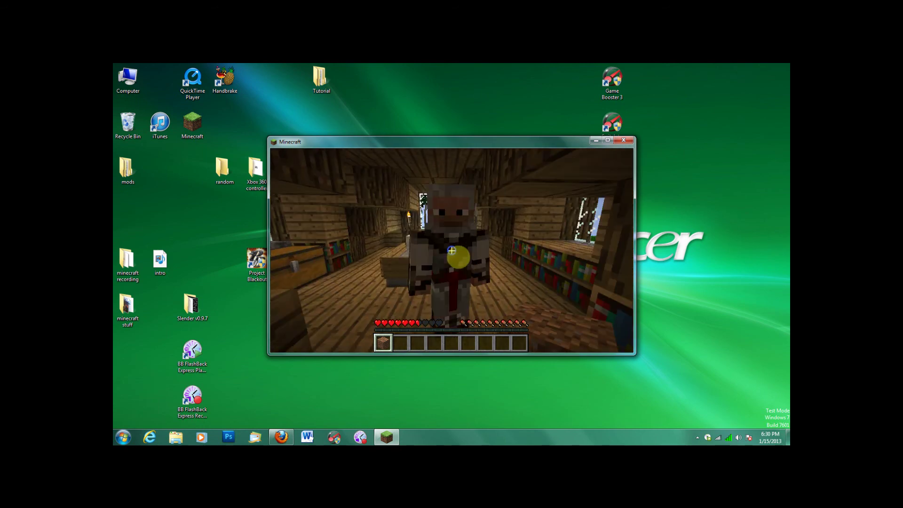
right_click(452, 251)
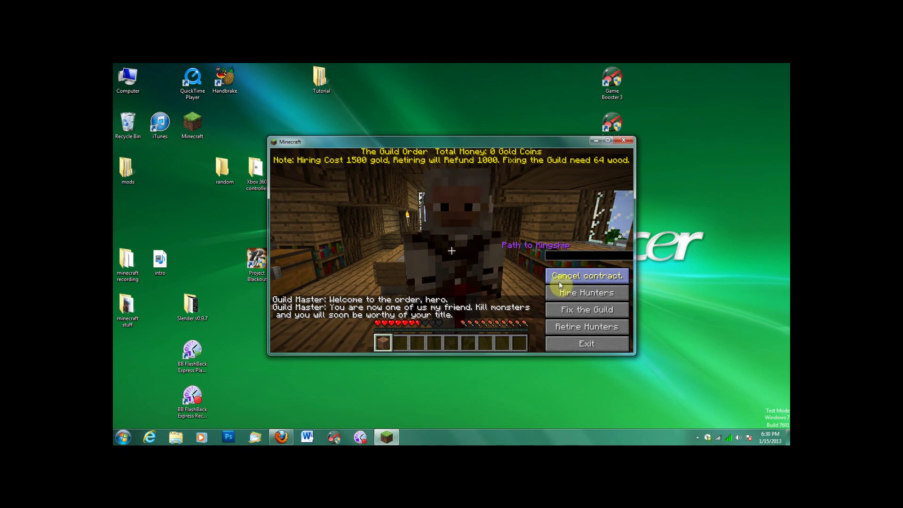
Step: Walk past the fence, down the torch-lit corridor toward the NPCs, into the bench room
mouse_move(452, 250)
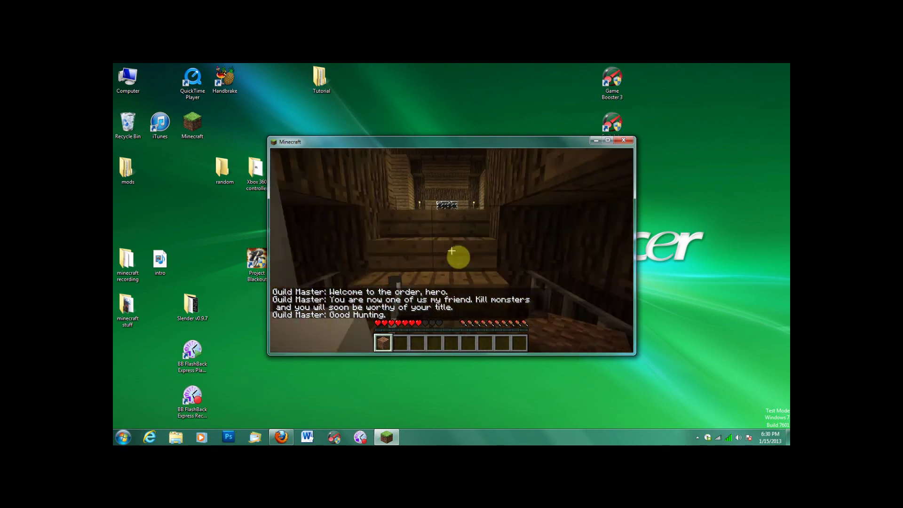
key(w)
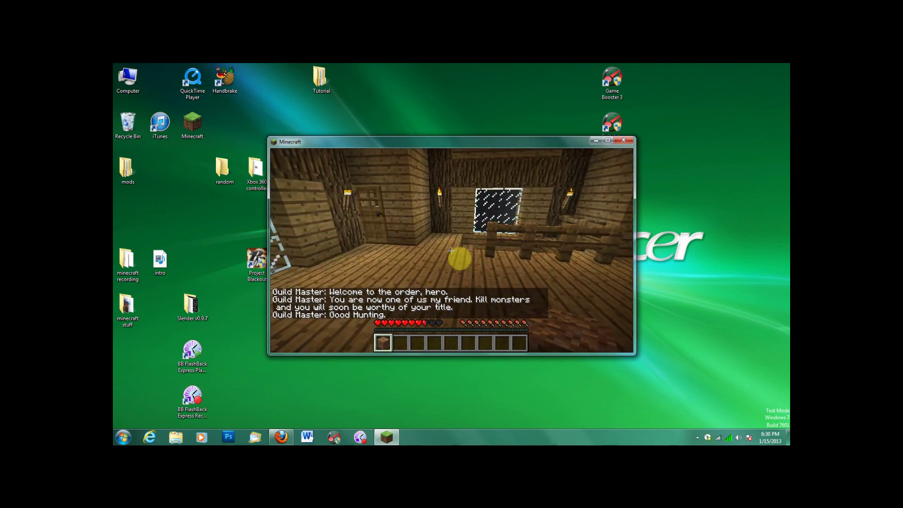
key(w)
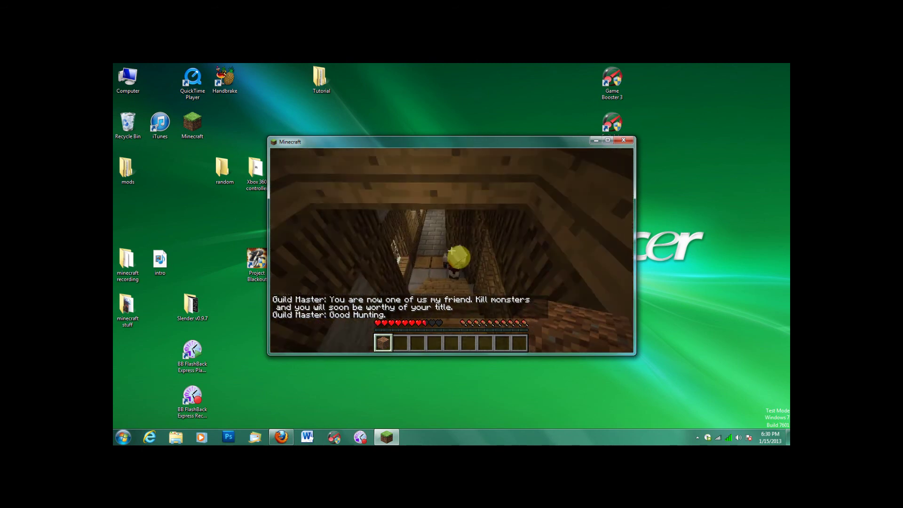
key(w)
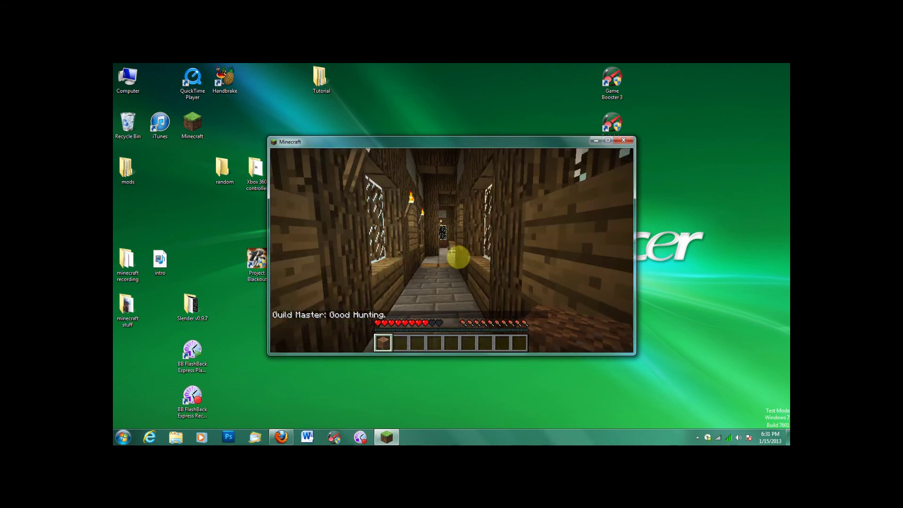
key(w)
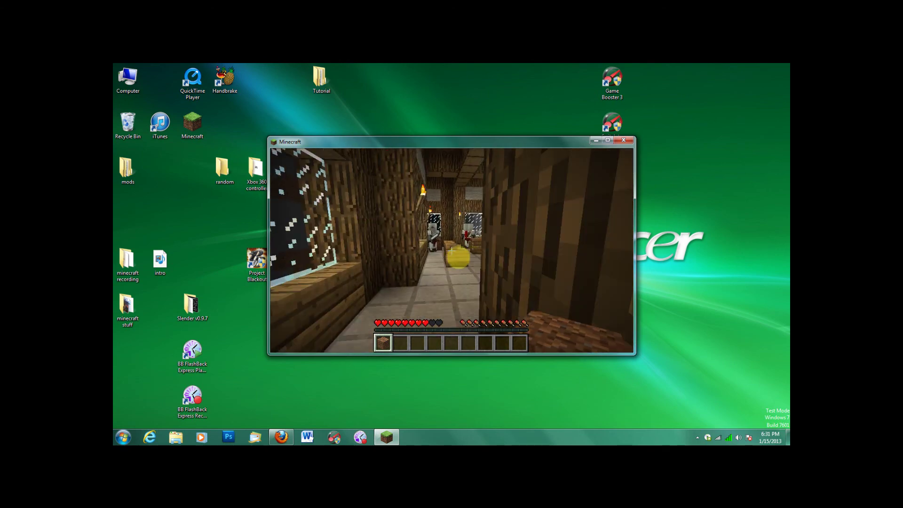
key(w)
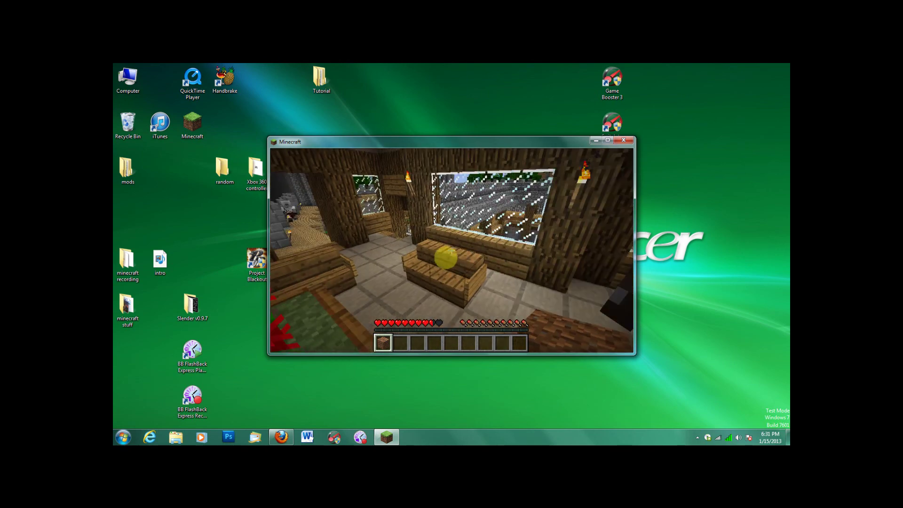
key(w)
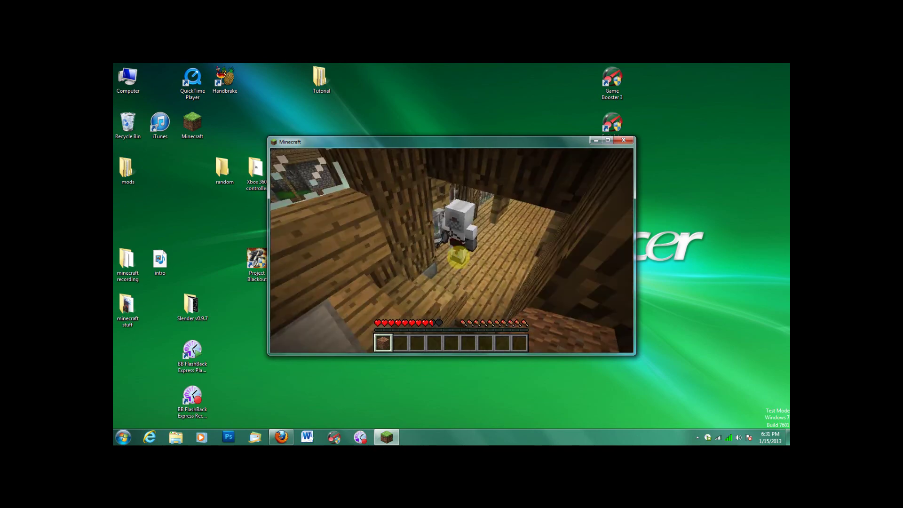